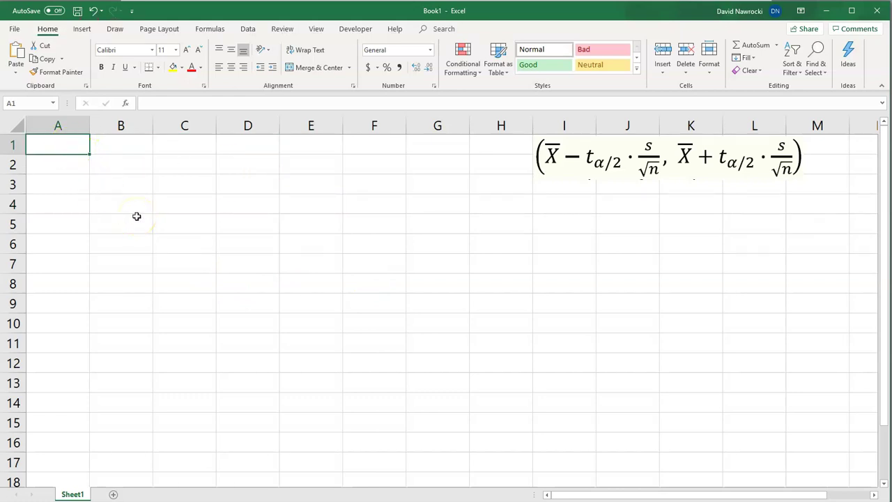
Step: Paste the copied sample data at cell A1 and check the contents of cells A1 to A4
{"action": "right_click", "coordinate": [65, 148]}
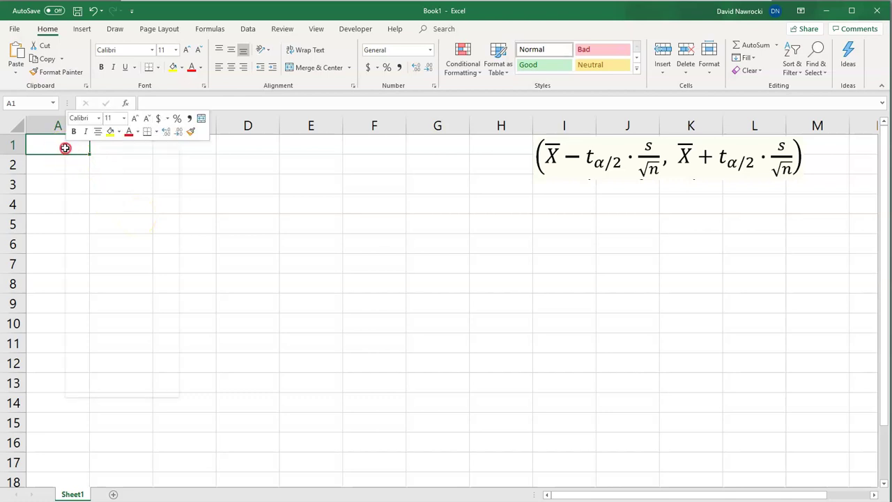
{"action": "left_click", "coordinate": [83, 200]}
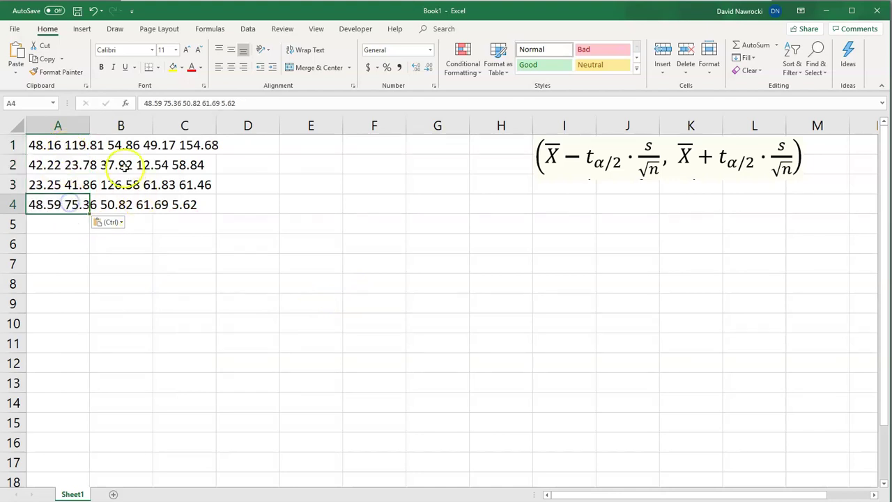
{"action": "left_click", "coordinate": [54, 147]}
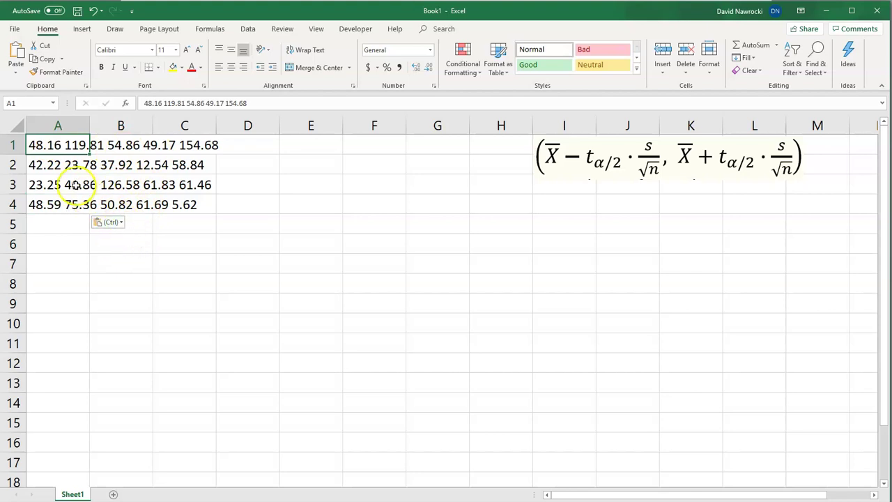
{"action": "left_click", "coordinate": [65, 165]}
{"action": "left_click", "coordinate": [67, 183]}
{"action": "left_click", "coordinate": [72, 208]}
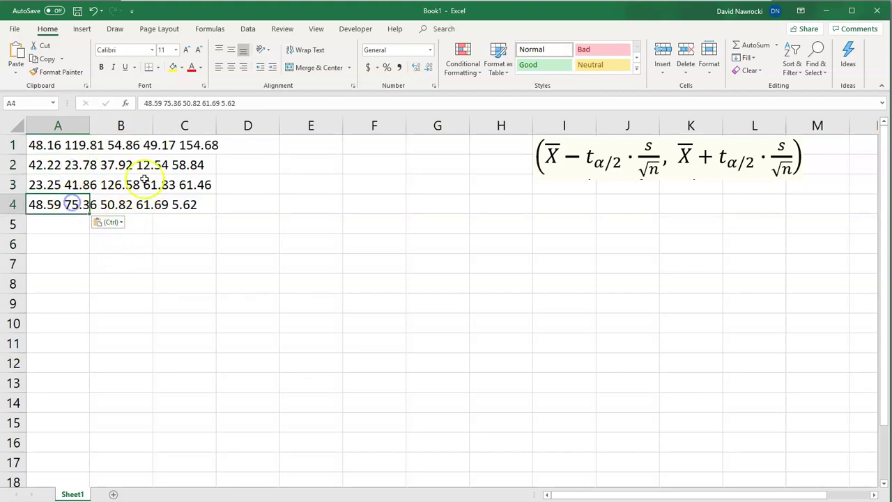
Step: Split the text in cell A1 into separate columns with Text to Columns, using the fixed width option
{"action": "left_click", "coordinate": [61, 145]}
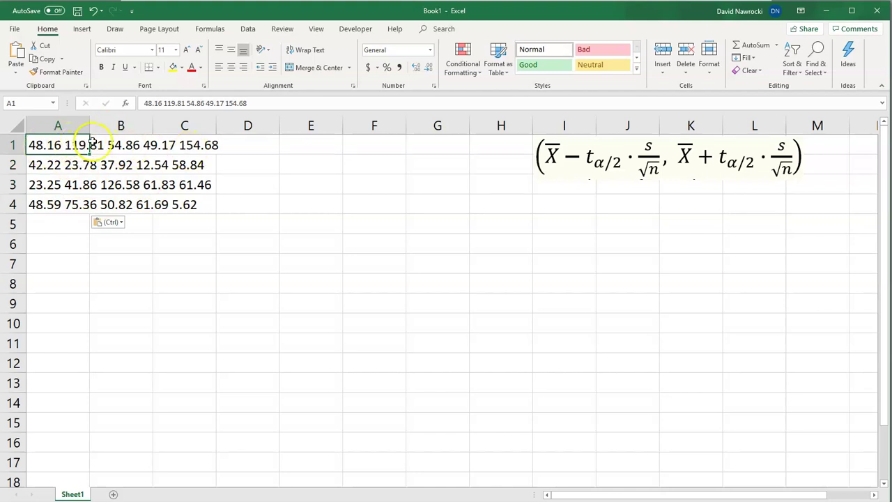
{"action": "left_click", "coordinate": [250, 31]}
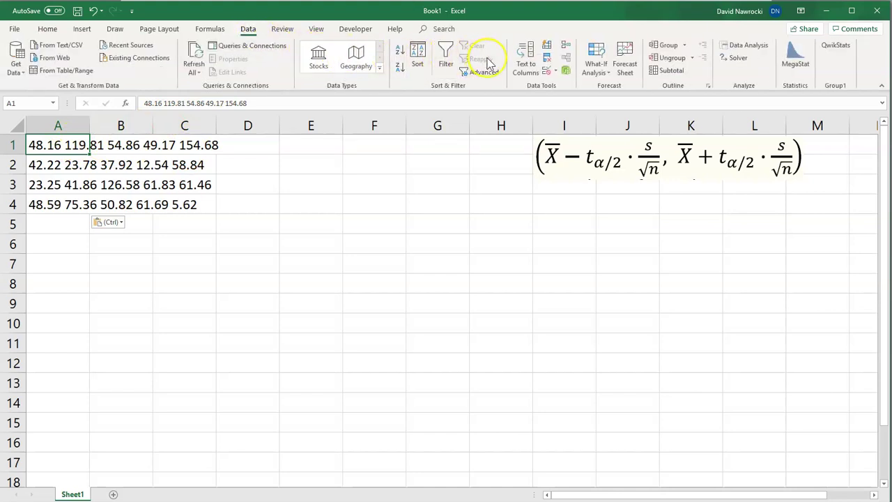
{"action": "left_click", "coordinate": [527, 67]}
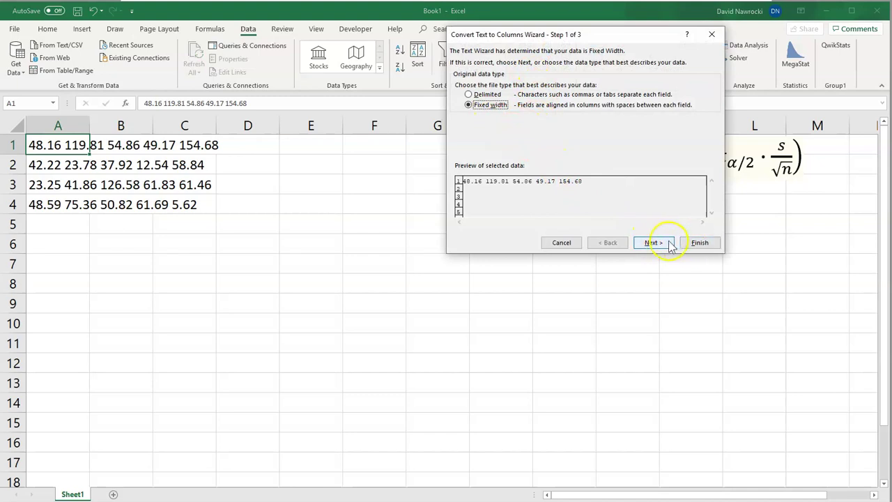
{"action": "left_click", "coordinate": [697, 244]}
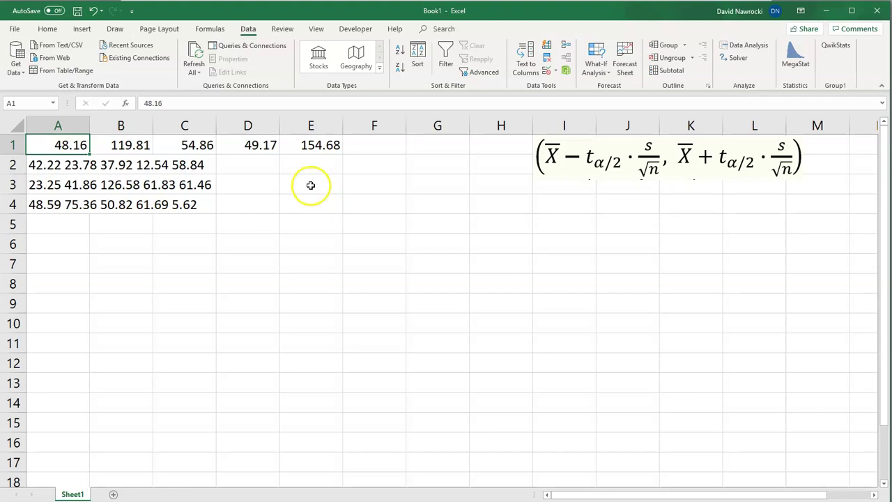
Step: Split the text in cells A2, A3 and A4 into separate columns, one row at a time, as fixed width data
{"action": "left_click", "coordinate": [60, 164]}
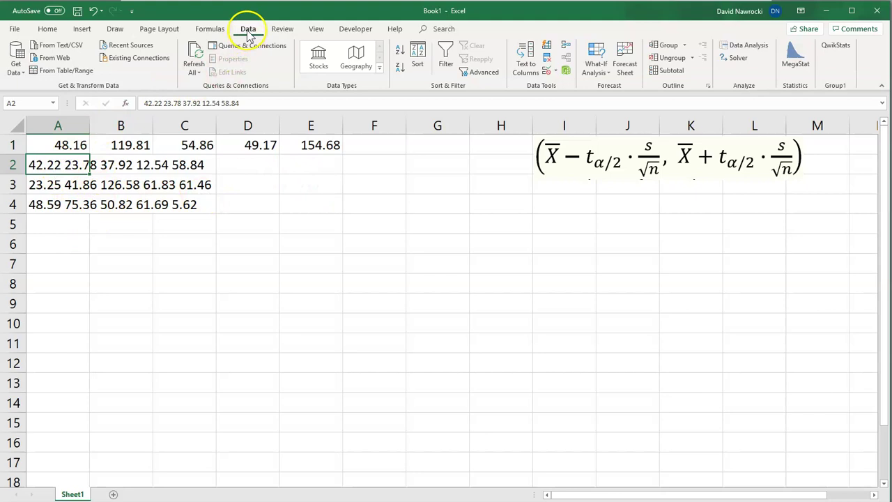
{"action": "left_click", "coordinate": [531, 62]}
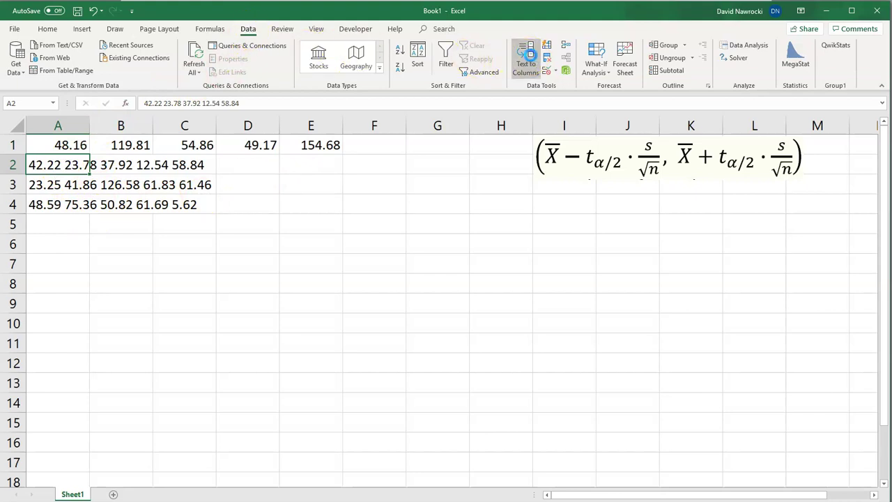
{"action": "left_click", "coordinate": [698, 243]}
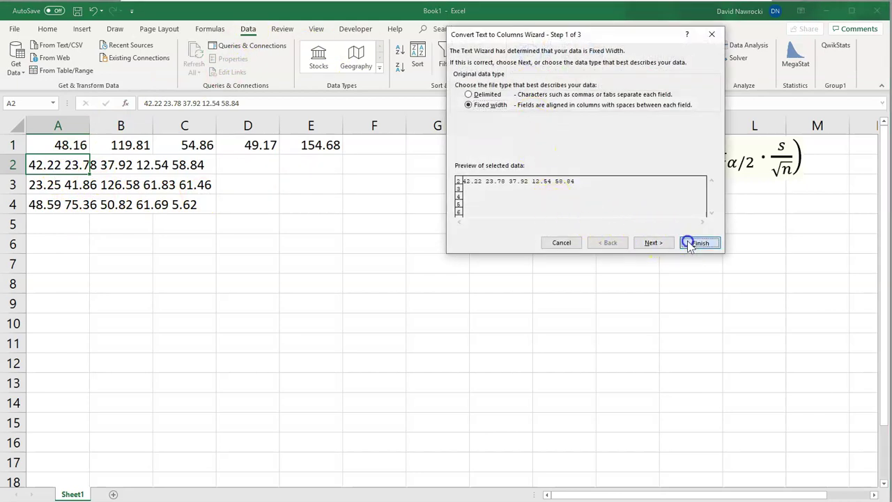
{"action": "left_click", "coordinate": [74, 186]}
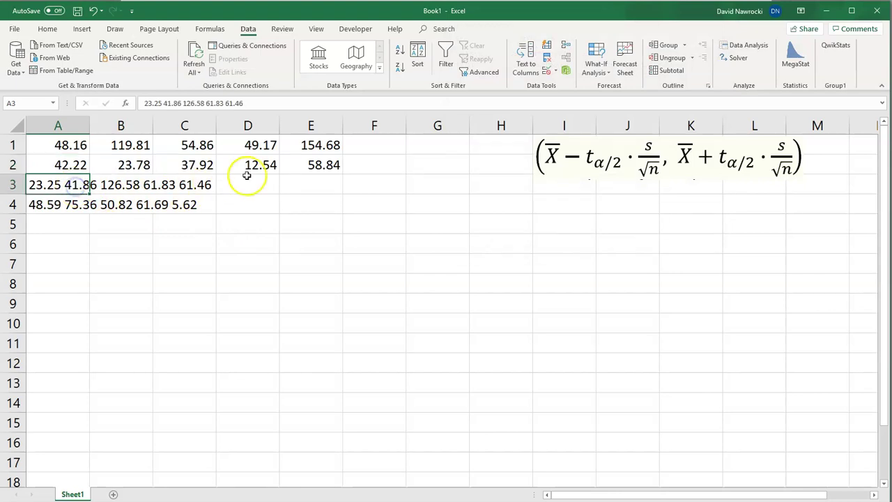
{"action": "left_click", "coordinate": [527, 64]}
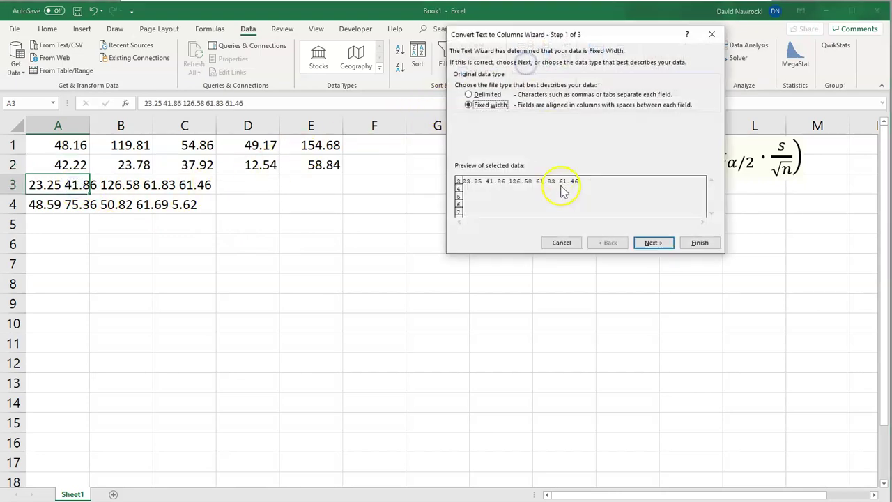
{"action": "left_click", "coordinate": [692, 243]}
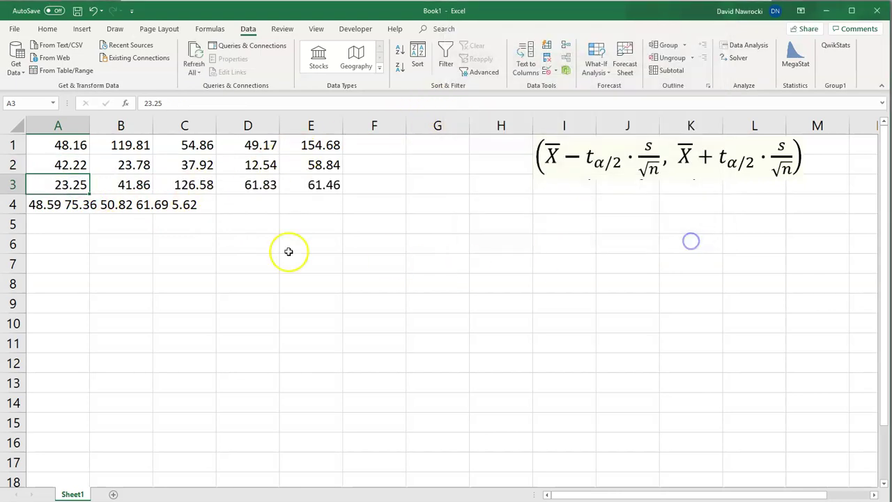
{"action": "left_click", "coordinate": [64, 207]}
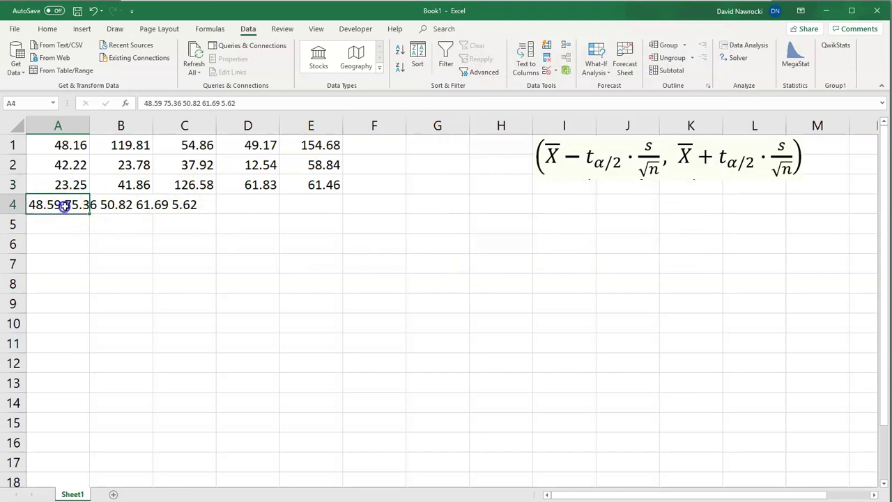
{"action": "left_click", "coordinate": [526, 64]}
{"action": "left_click", "coordinate": [691, 245]}
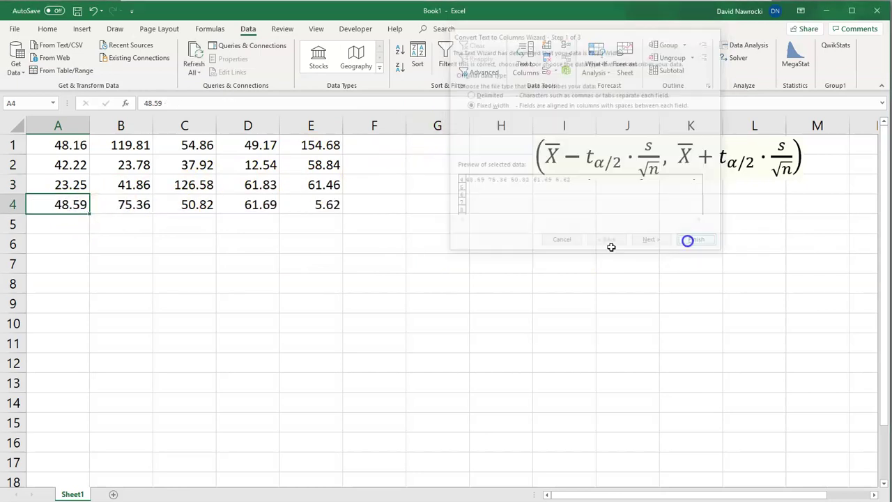
{"action": "left_click", "coordinate": [63, 221]}
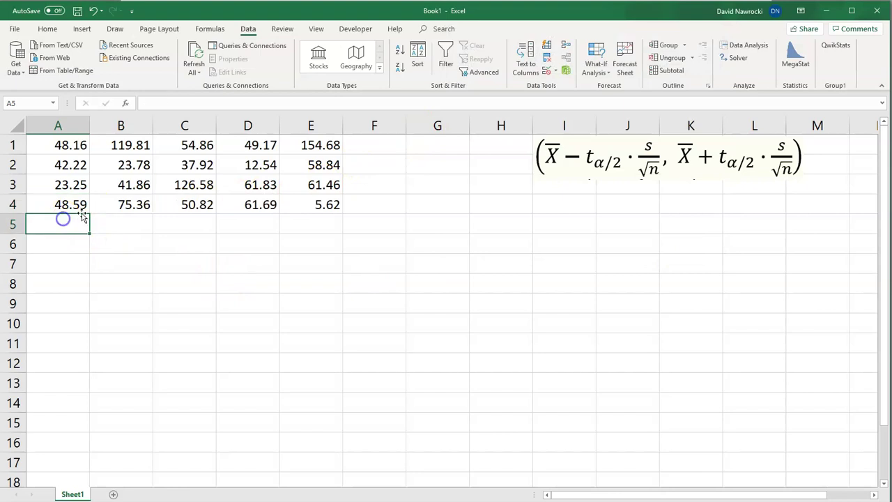
{"action": "left_click", "coordinate": [68, 146]}
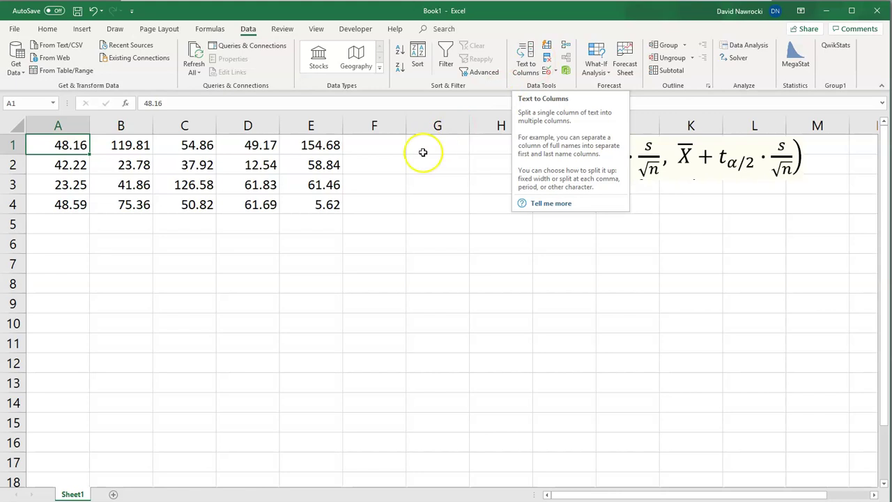
{"action": "left_click", "coordinate": [395, 167]}
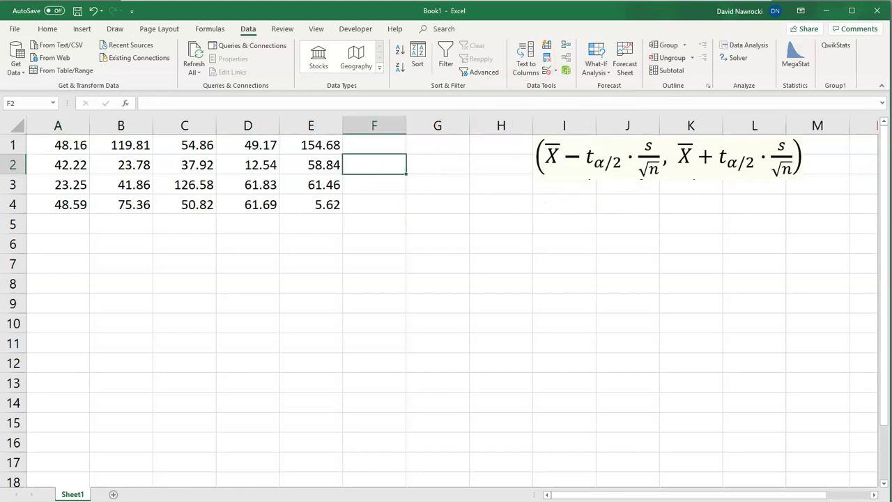
Step: Annotate the confidence interval formula in blue ink: underline the whole formula and the first t term, and circle the first X-bar and s
{"action": "key", "text": "ctrl+2"}
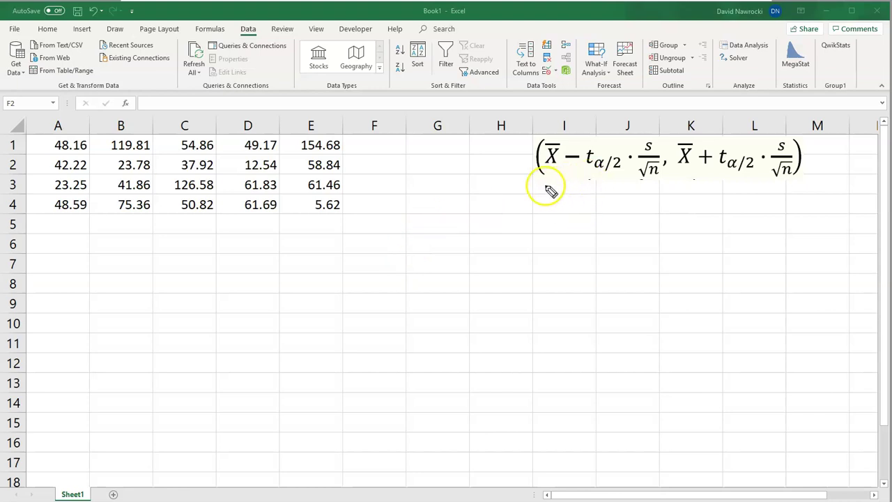
{"action": "left_click_drag", "start_coordinate": [534, 186], "coordinate": [807, 183]}
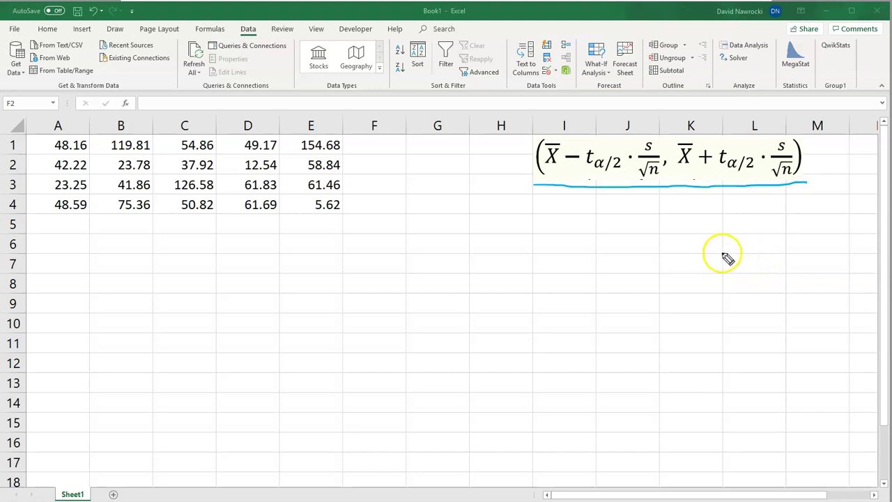
{"action": "mouse_move", "coordinate": [565, 143]}
{"action": "left_mouse_down"}
{"action": "mouse_move", "coordinate": [539, 159]}
{"action": "mouse_move", "coordinate": [548, 171]}
{"action": "mouse_move", "coordinate": [562, 167]}
{"action": "mouse_move", "coordinate": [564, 137]}
{"action": "left_mouse_up"}
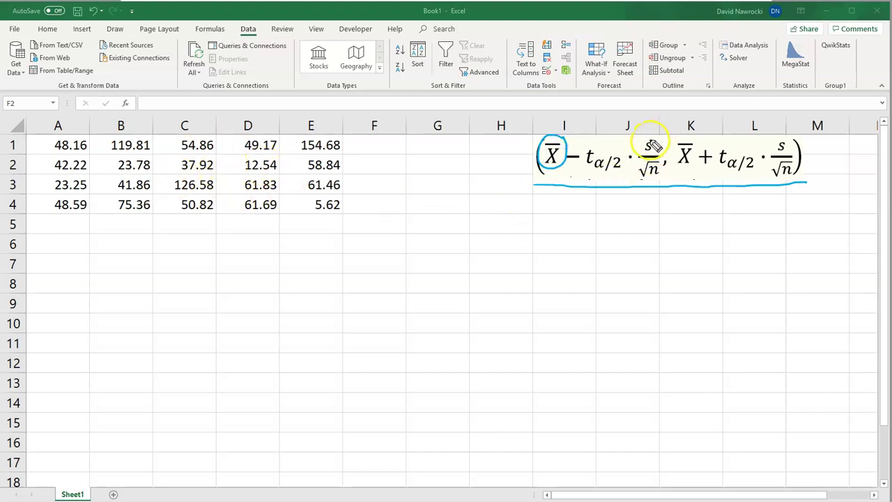
{"action": "mouse_move", "coordinate": [654, 143]}
{"action": "left_mouse_down"}
{"action": "mouse_move", "coordinate": [640, 155]}
{"action": "mouse_move", "coordinate": [647, 133]}
{"action": "left_mouse_up"}
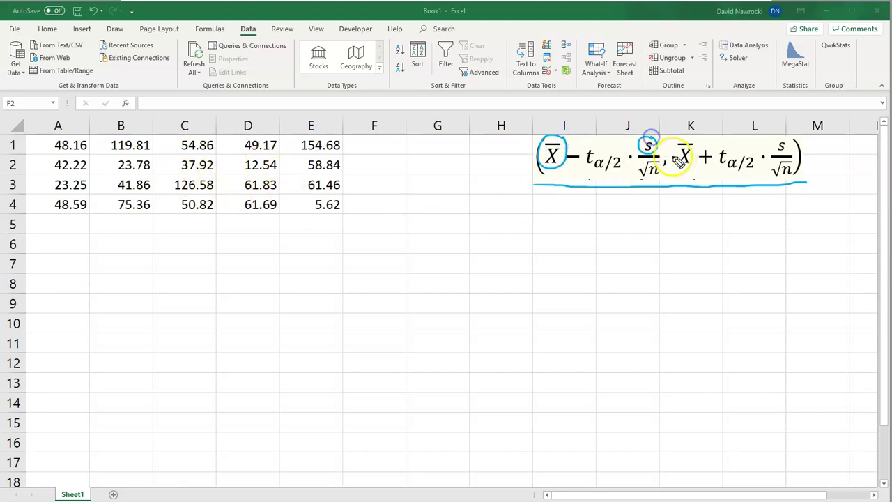
{"action": "left_click_drag", "start_coordinate": [588, 172], "coordinate": [622, 168]}
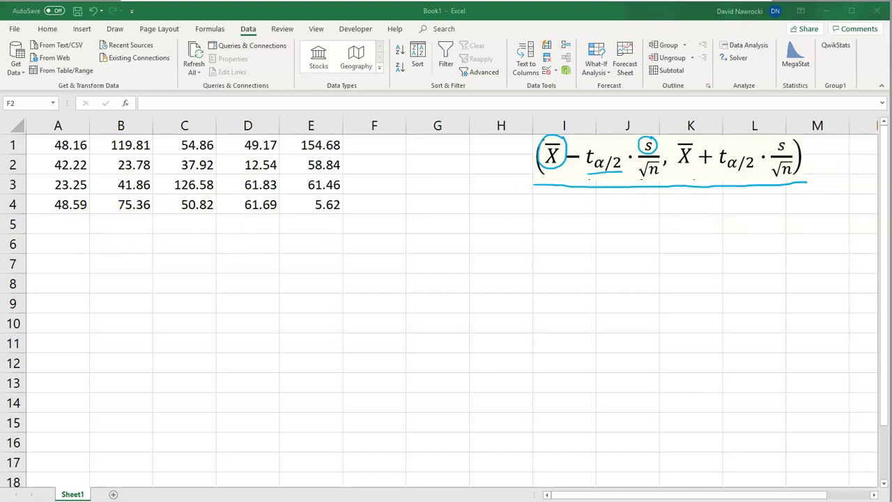
{"action": "key", "text": "Escape"}
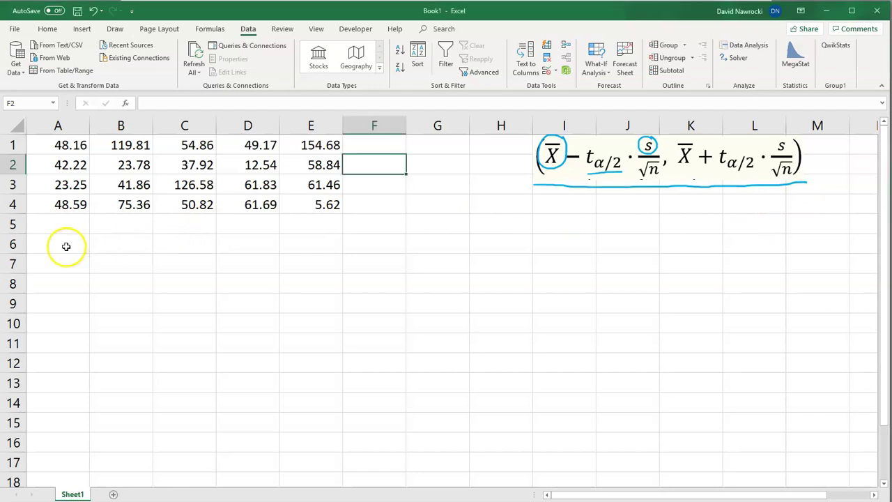
Step: Enter the labels Mean, St. Dev. and t in cells A6, A7 and A8
{"action": "left_click", "coordinate": [66, 247]}
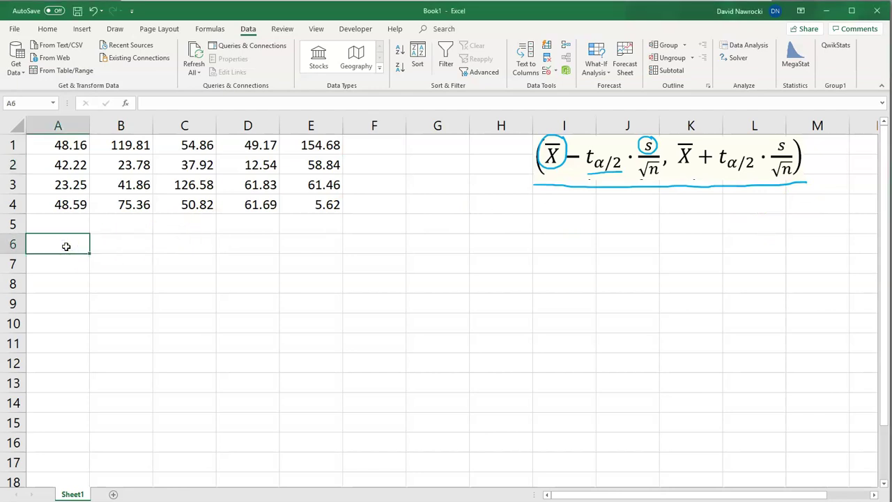
{"action": "type", "text": "Mean"}
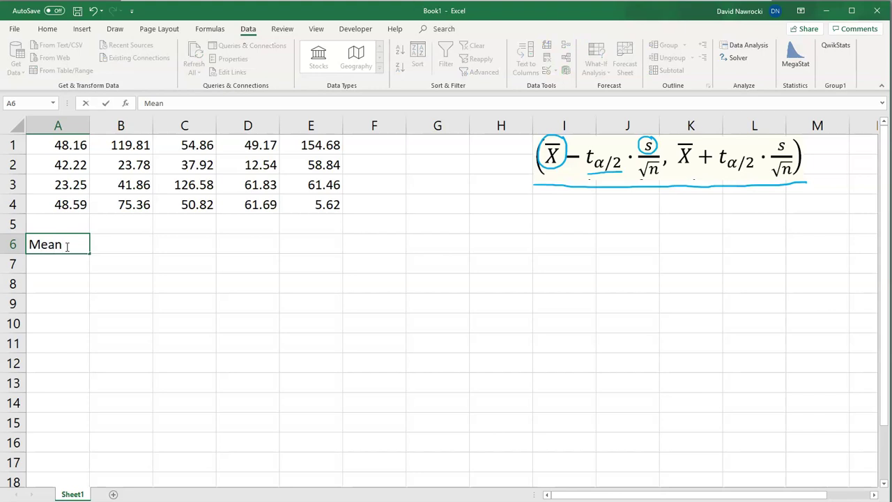
{"action": "key", "text": "Return"}
{"action": "type", "text": "St. Dev"}
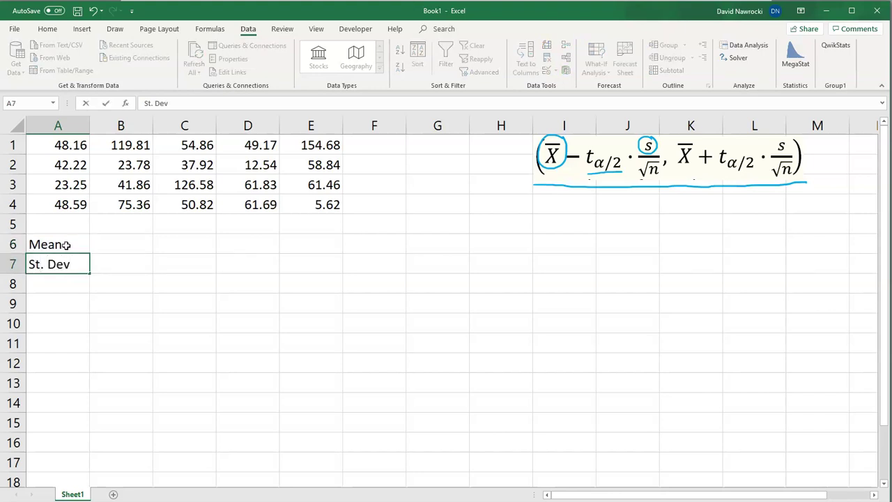
{"action": "key", "text": "Return"}
{"action": "type", "text": "t"}
{"action": "key", "text": "Tab"}
Step: Calculate the sample mean in cell B6 with the formula =AVERAGE(A1:E4)
{"action": "key", "text": "Up"}
{"action": "key", "text": "Up"}
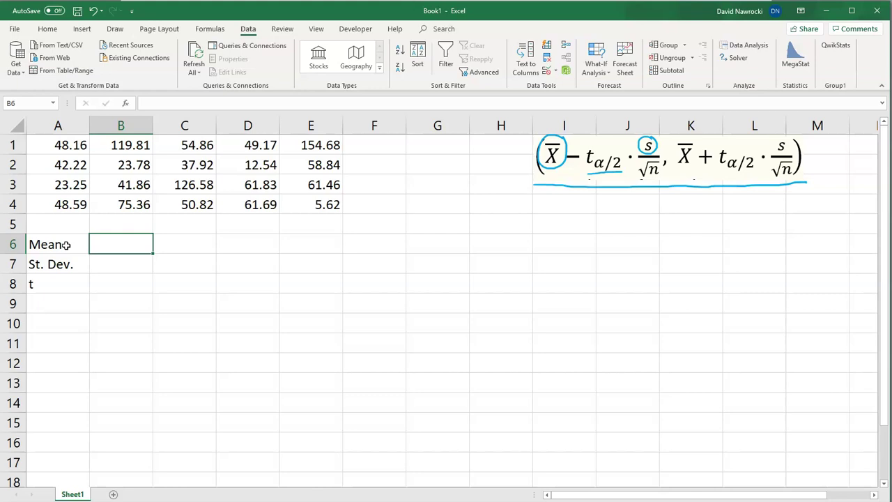
{"action": "type", "text": "="}
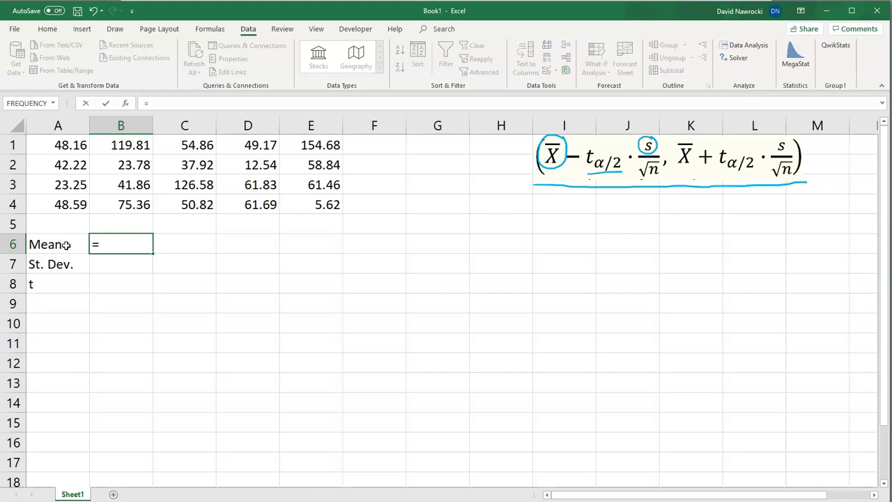
{"action": "type", "text": "aver"}
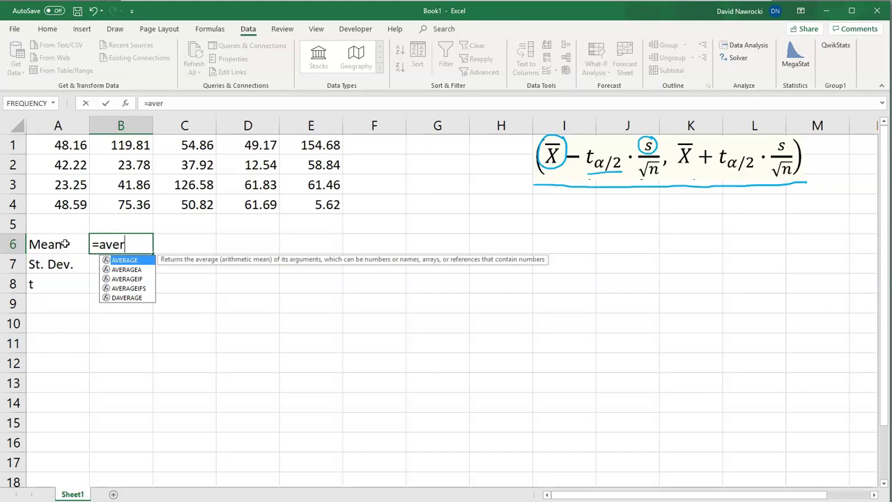
{"action": "key", "text": "Tab"}
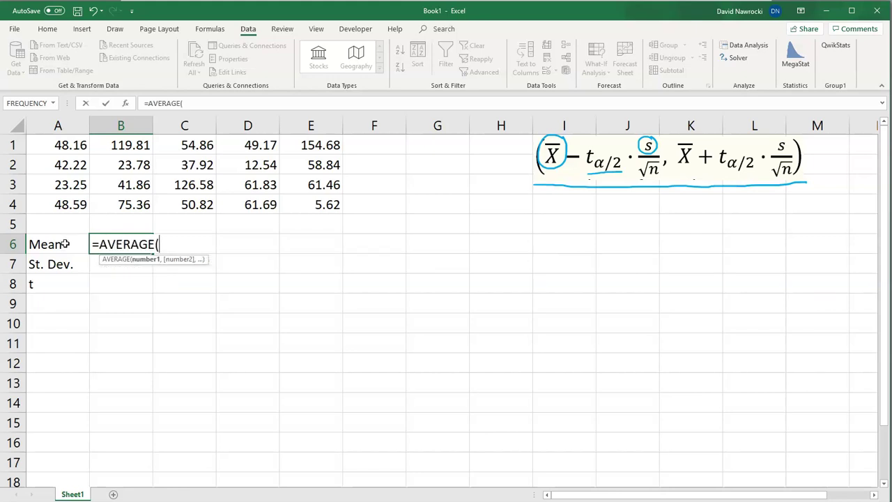
{"action": "left_click_drag", "start_coordinate": [66, 143], "coordinate": [304, 202]}
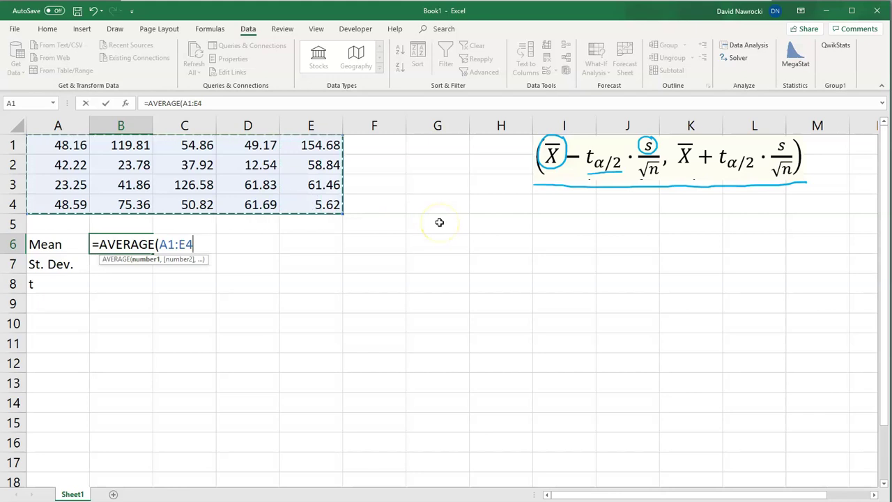
{"action": "key", "text": "Return"}
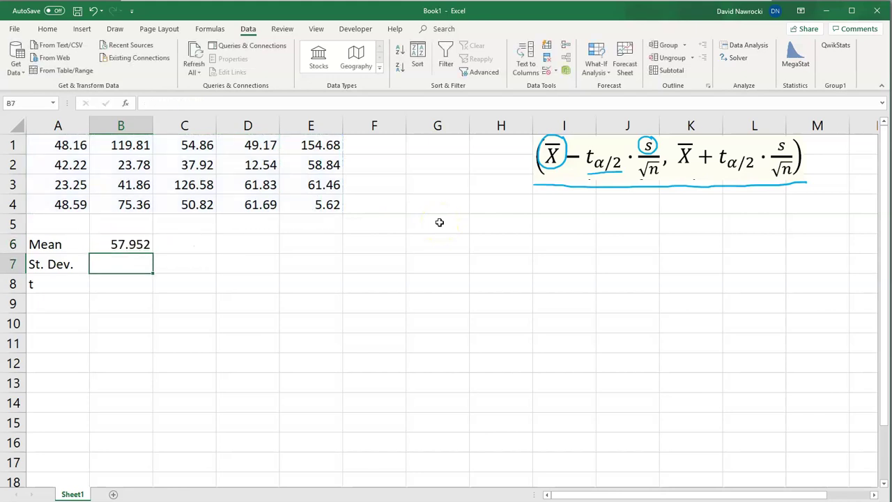
{"action": "key", "text": "Up"}
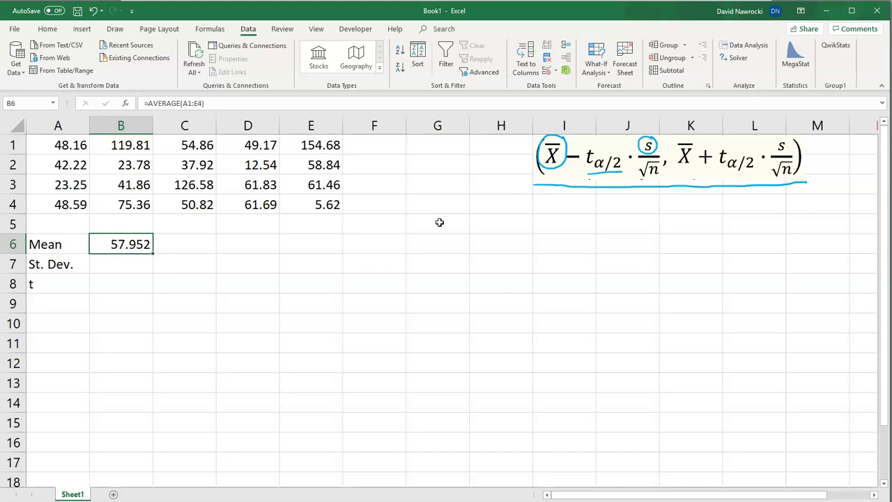
Step: Calculate the sample standard deviation in cell B7 with the formula =STDEV.S(A1:E4), and widen column B slightly
{"action": "left_click", "coordinate": [131, 264]}
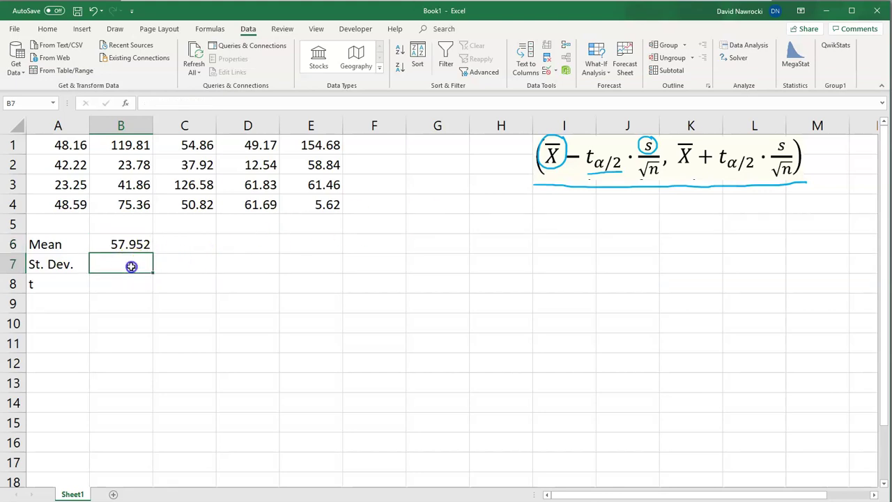
{"action": "type", "text": "="}
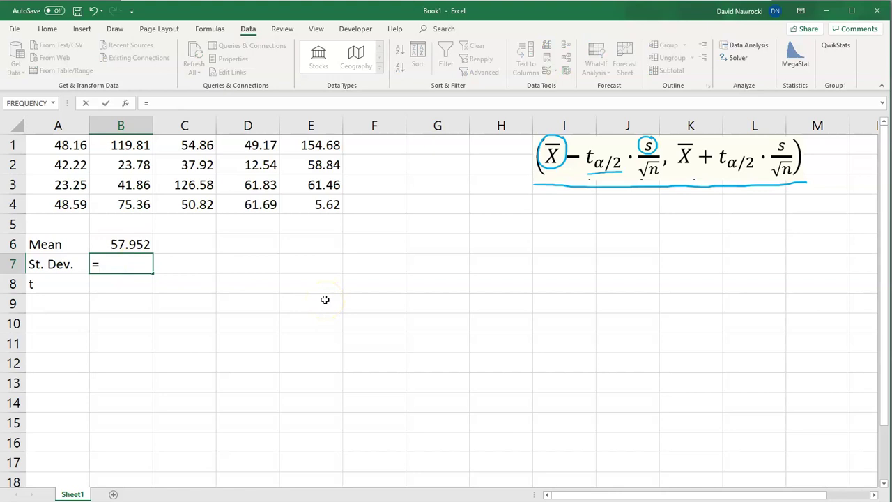
{"action": "type", "text": "stdev."}
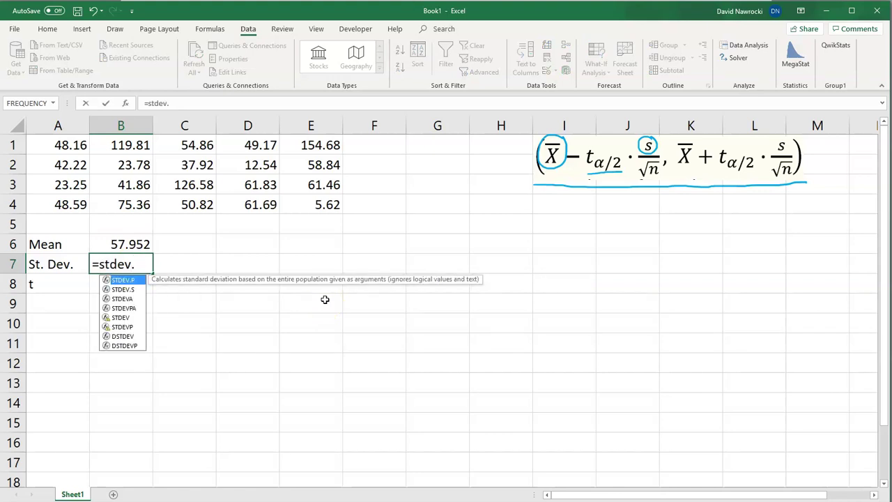
{"action": "key", "text": "Down"}
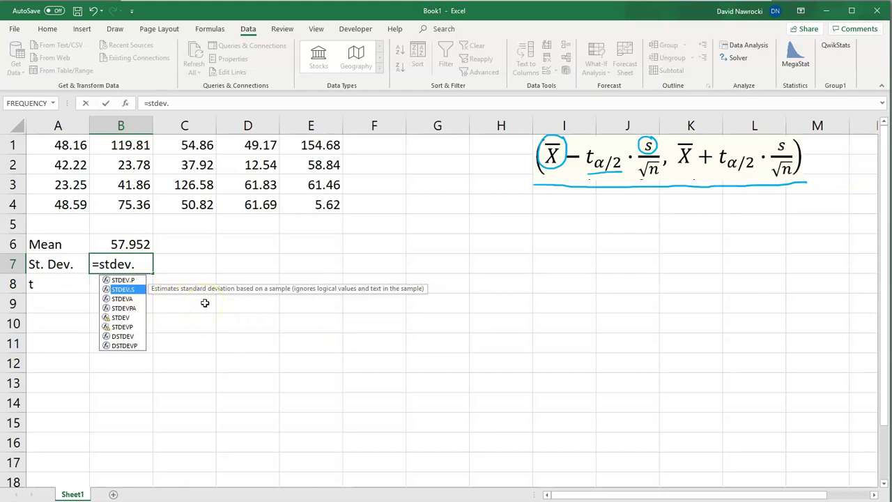
{"action": "key", "text": "Tab"}
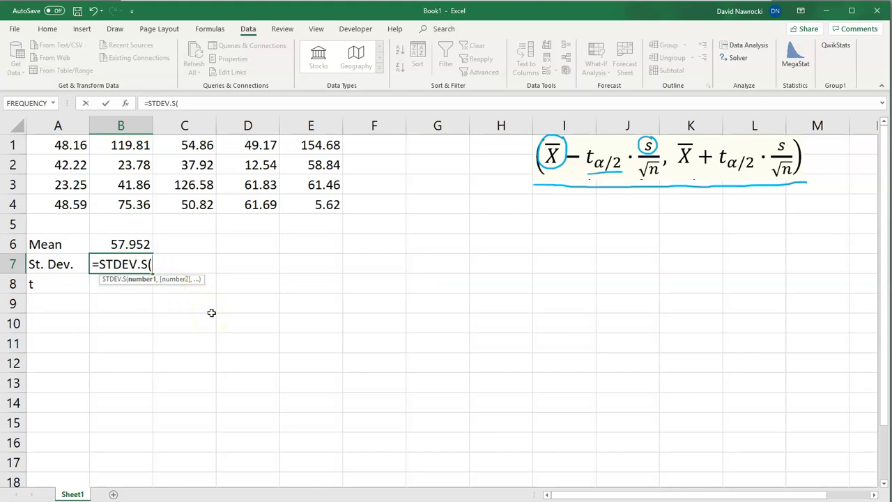
{"action": "left_click_drag", "start_coordinate": [69, 145], "coordinate": [302, 208]}
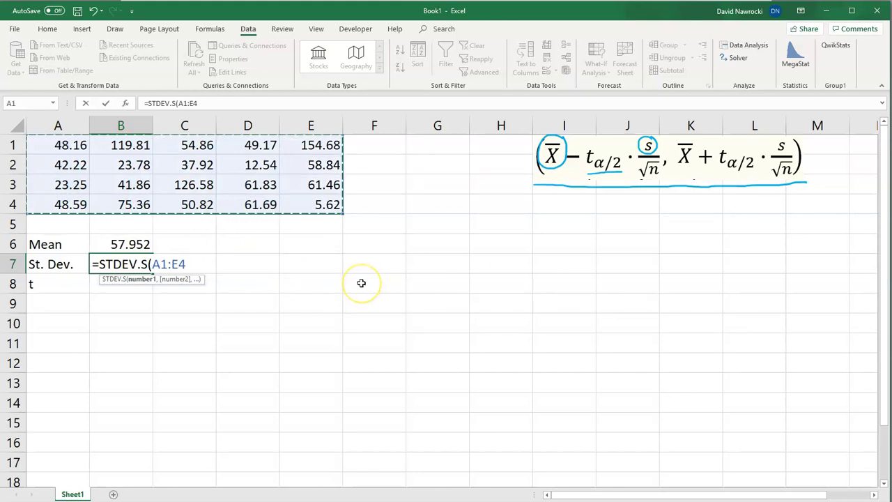
{"action": "type", "text": ")"}
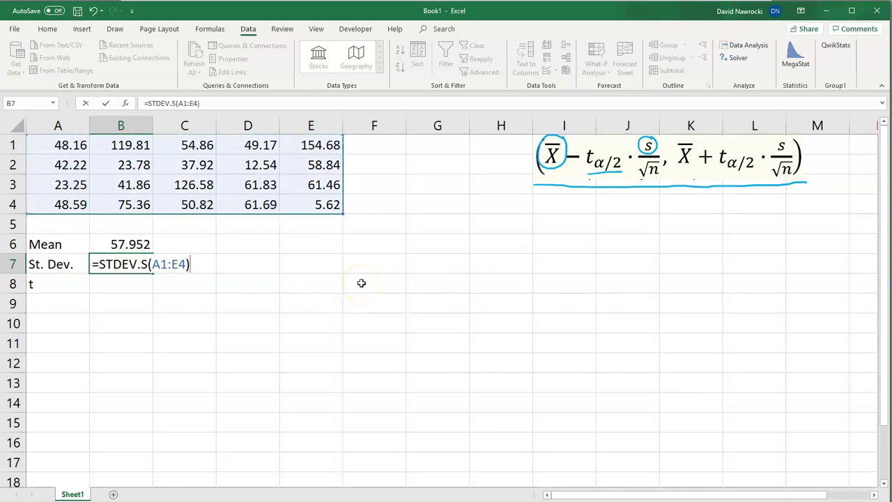
{"action": "key", "text": "Return"}
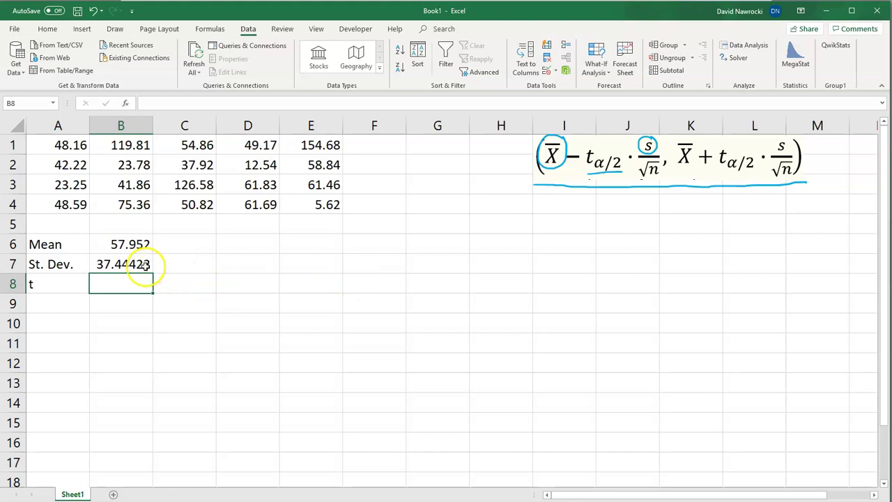
{"action": "mouse_move", "coordinate": [153, 126]}
{"action": "left_mouse_down"}
{"action": "mouse_move", "coordinate": [175, 129]}
{"action": "mouse_move", "coordinate": [148, 125]}
{"action": "mouse_move", "coordinate": [158, 126]}
{"action": "left_mouse_up"}
{"action": "left_click", "coordinate": [115, 281]}
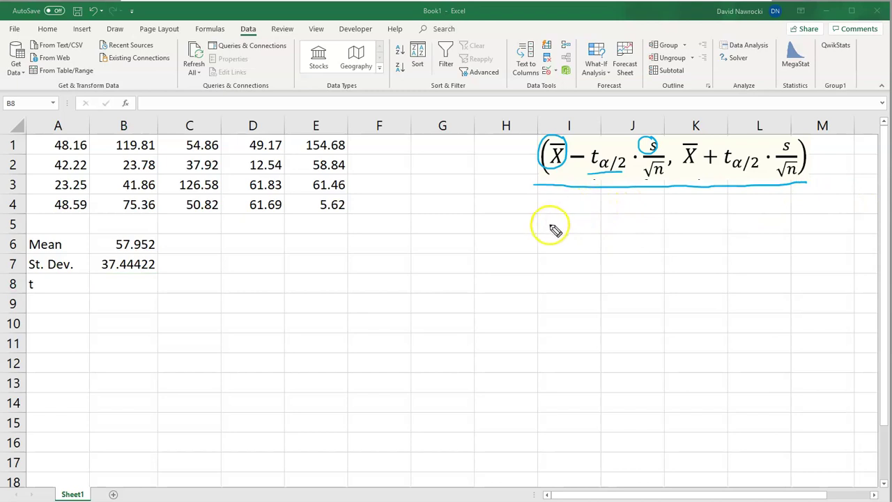
Step: Handwrite α = 0.05 = 1 - .95 in blue ink below the confidence interval formula
{"action": "mouse_move", "coordinate": [561, 223]}
{"action": "left_mouse_down"}
{"action": "mouse_move", "coordinate": [598, 220]}
{"action": "mouse_move", "coordinate": [603, 232]}
{"action": "mouse_move", "coordinate": [613, 219]}
{"action": "mouse_move", "coordinate": [631, 229]}
{"action": "mouse_move", "coordinate": [623, 224]}
{"action": "mouse_move", "coordinate": [639, 216]}
{"action": "mouse_move", "coordinate": [671, 230]}
{"action": "mouse_move", "coordinate": [723, 231]}
{"action": "left_mouse_up"}
{"action": "left_click", "coordinate": [697, 228]}
{"action": "left_click_drag", "start_coordinate": [726, 217], "coordinate": [735, 216]}
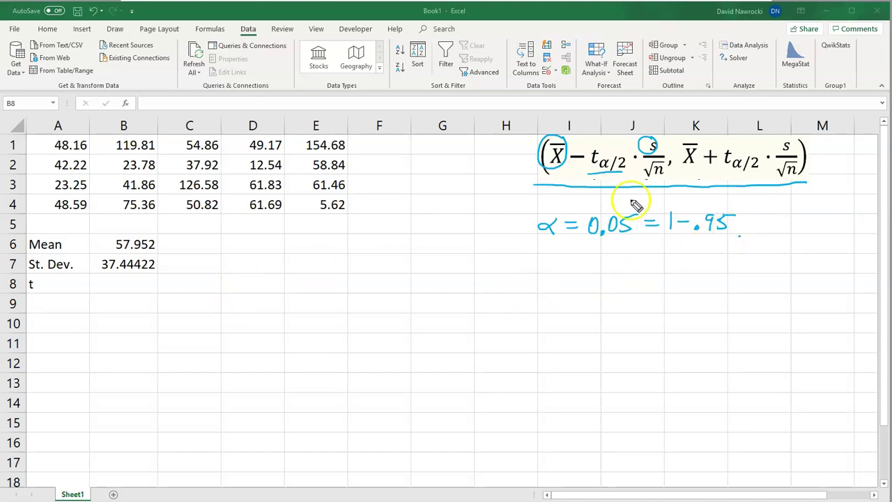
Step: Calculate the t value in cell B8 with the formula =-T.INV(0.05/2,19)
{"action": "left_click", "coordinate": [115, 282]}
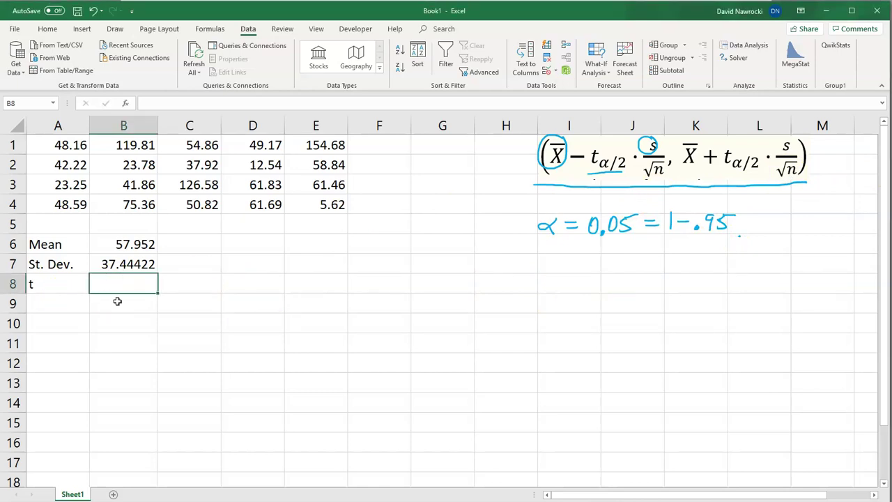
{"action": "type", "text": "="}
{"action": "type", "text": "-t."}
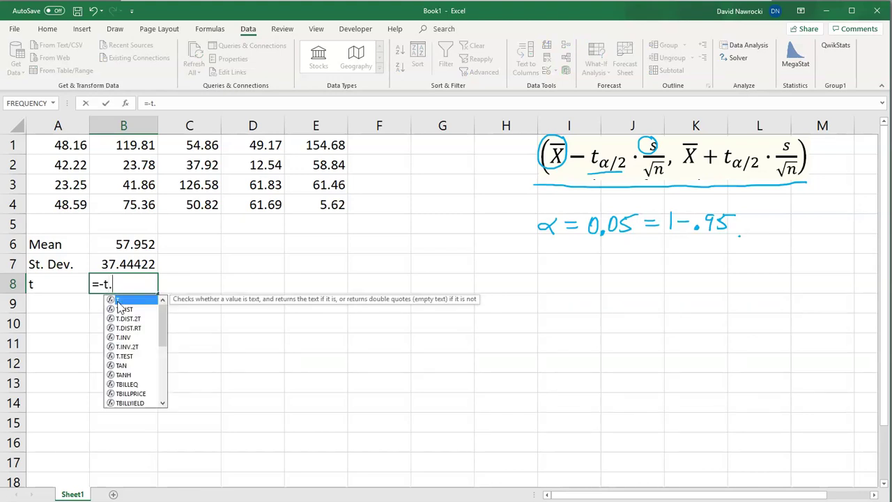
{"action": "type", "text": "inv"}
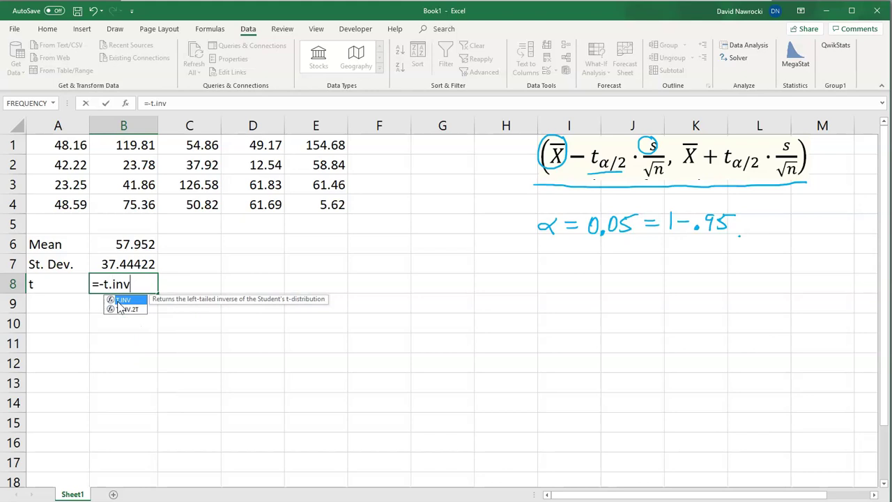
{"action": "type", "text": "("}
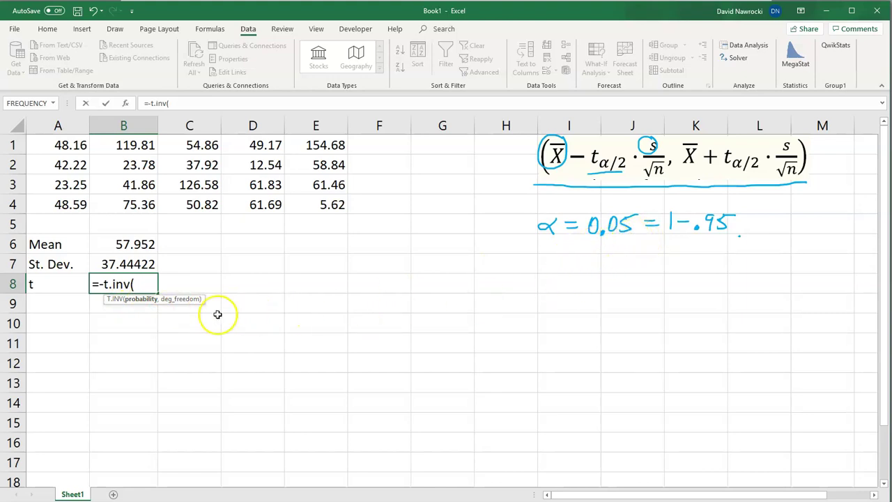
{"action": "type", "text": "0.05"}
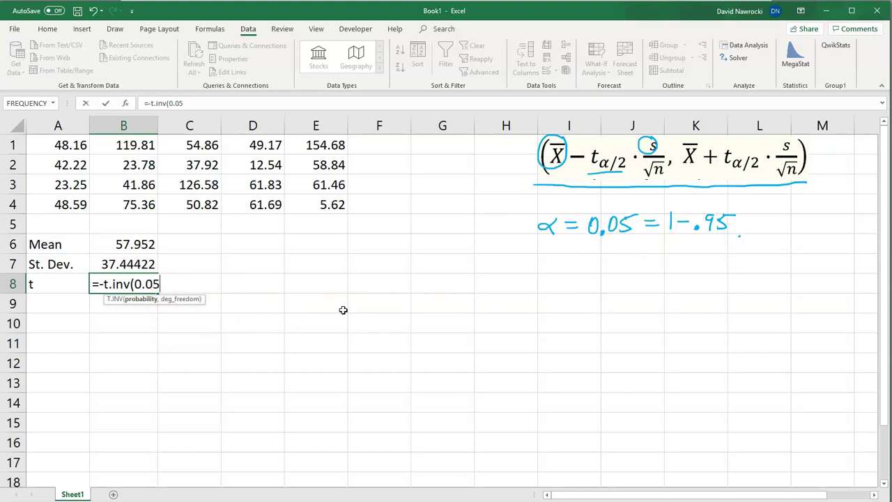
{"action": "type", "text": "/2,"}
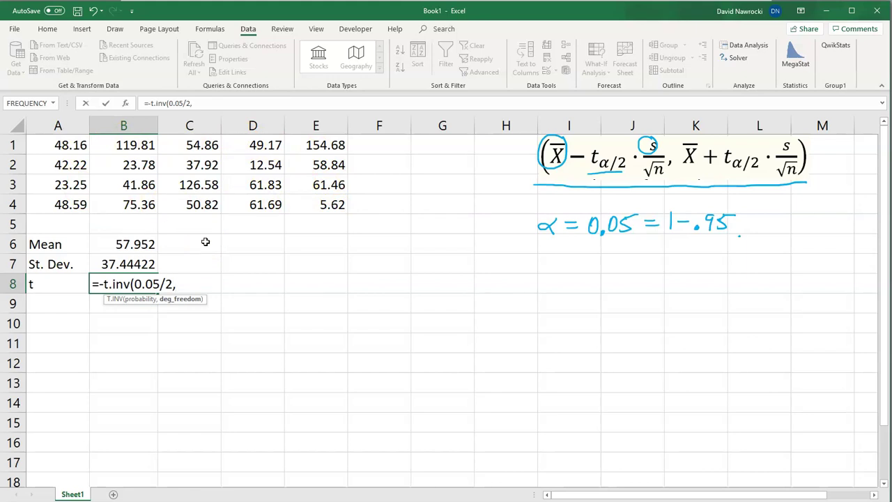
{"action": "type", "text": "19"}
{"action": "type", "text": ")"}
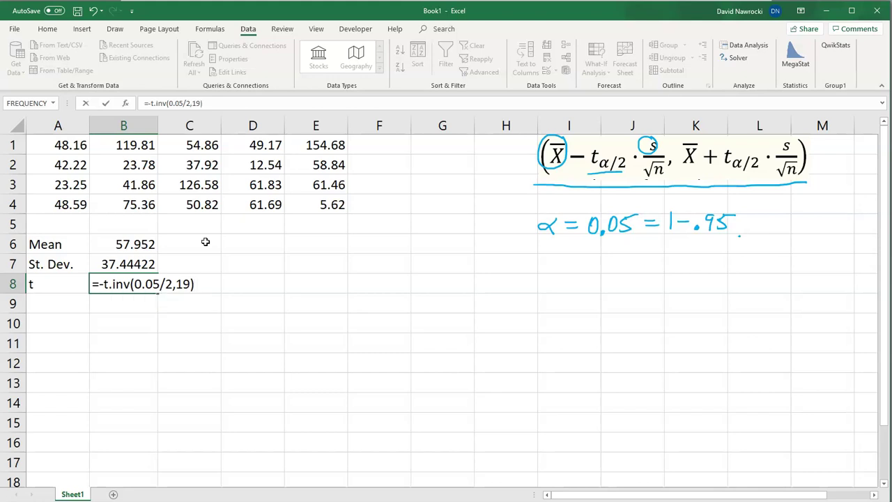
{"action": "key", "text": "Return"}
Step: Remove the minus sign from the formula in cell B8 so it reads =T.INV(0.05/2,19)
{"action": "key", "text": "Up"}
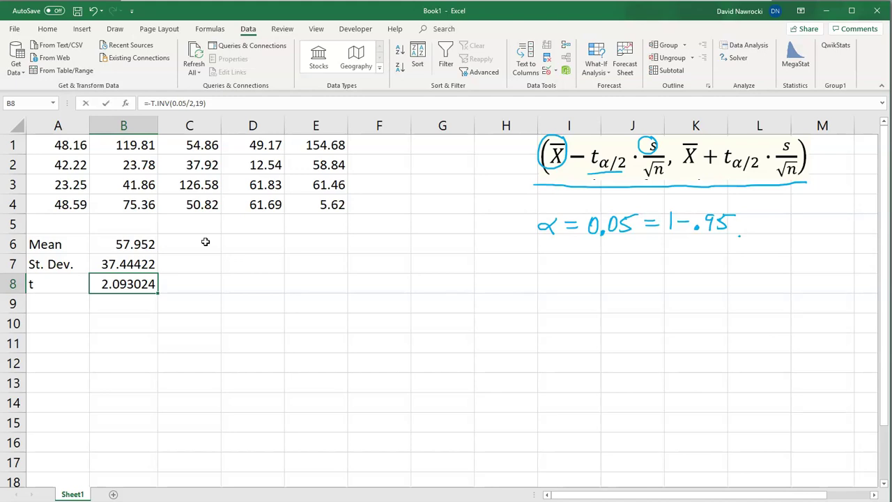
{"action": "key", "text": "F2"}
{"action": "key", "text": "Left"}
{"action": "key", "text": "Left"}
{"action": "key", "text": "Left"}
{"action": "key", "text": "Left"}
{"action": "key", "text": "Left"}
{"action": "key", "text": "Left"}
{"action": "key", "text": "Left"}
{"action": "key", "text": "Left"}
{"action": "key", "text": "Left"}
{"action": "key", "text": "Left"}
{"action": "key", "text": "Left"}
{"action": "key", "text": "Left"}
{"action": "key", "text": "Left"}
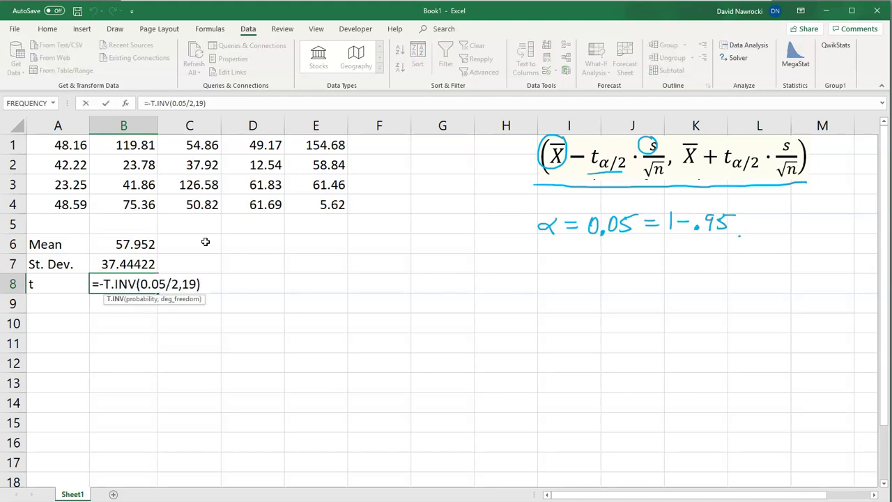
{"action": "key", "text": "Left"}
{"action": "key", "text": "Left"}
{"action": "key", "text": "Left"}
{"action": "key", "text": "shift+Left"}
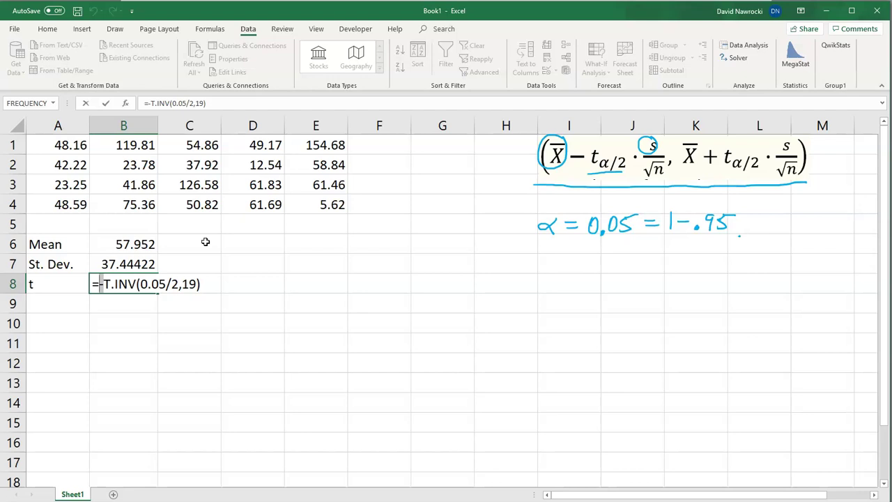
{"action": "key", "text": "Delete"}
{"action": "key", "text": "Return"}
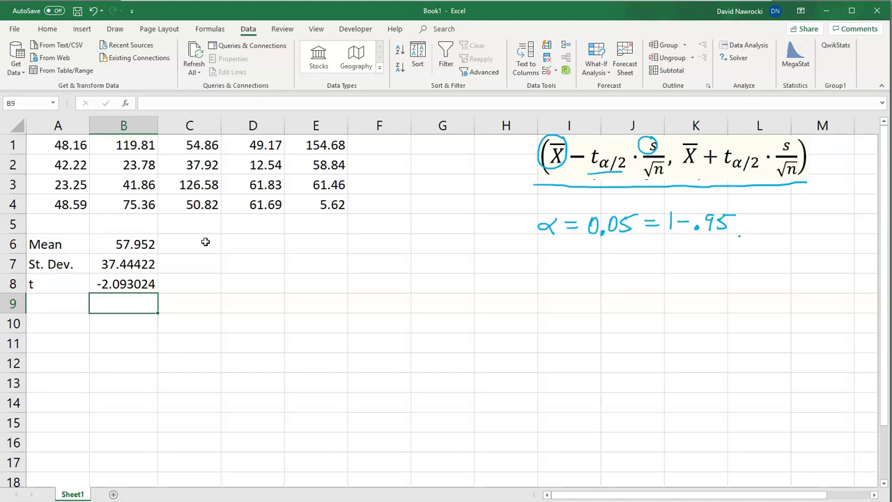
Step: Put the minus sign back in front of T.INV in cell B8 so the formula reads =-T.INV(0.05/2,19)
{"action": "key", "text": "Up"}
{"action": "key", "text": "F2"}
{"action": "key", "text": "Left"}
{"action": "key", "text": "Left"}
{"action": "key", "text": "Left"}
{"action": "key", "text": "Left"}
{"action": "key", "text": "Left"}
{"action": "key", "text": "Left"}
{"action": "key", "text": "Left"}
{"action": "key", "text": "Left"}
{"action": "key", "text": "Left"}
{"action": "key", "text": "Left"}
{"action": "key", "text": "Left"}
{"action": "key", "text": "Left"}
{"action": "key", "text": "Left"}
{"action": "key", "text": "Left"}
{"action": "key", "text": "Left"}
{"action": "key", "text": "Left"}
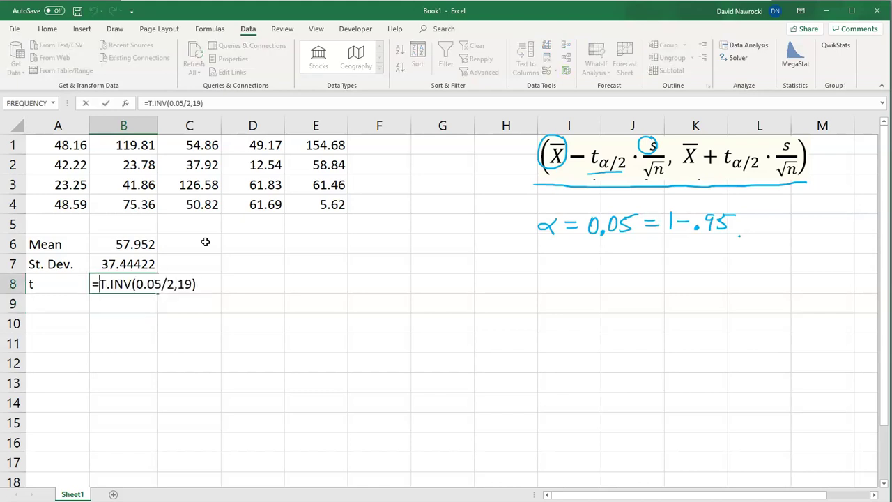
{"action": "type", "text": "-"}
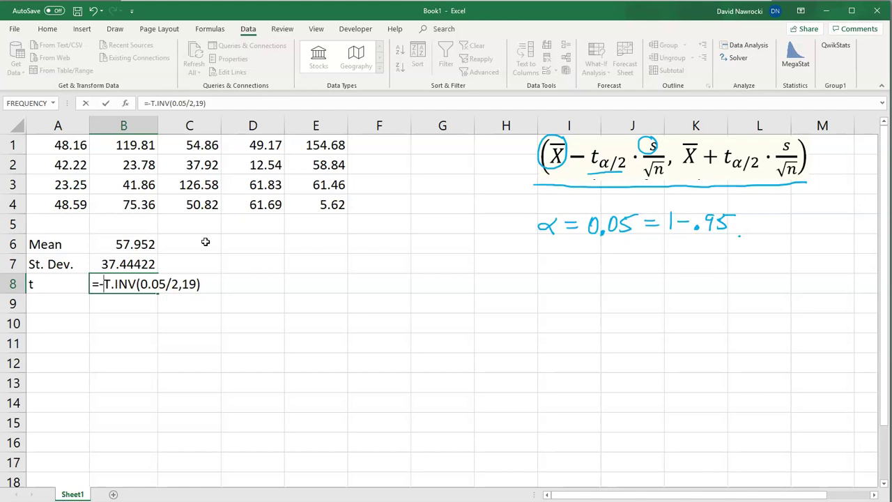
{"action": "key", "text": "Return"}
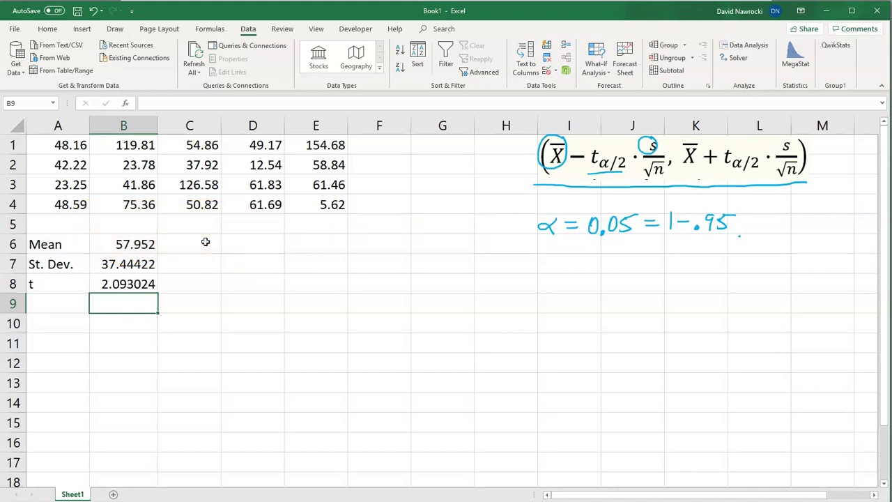
Step: Enter the label C.I. in cell A9
{"action": "key", "text": "Up"}
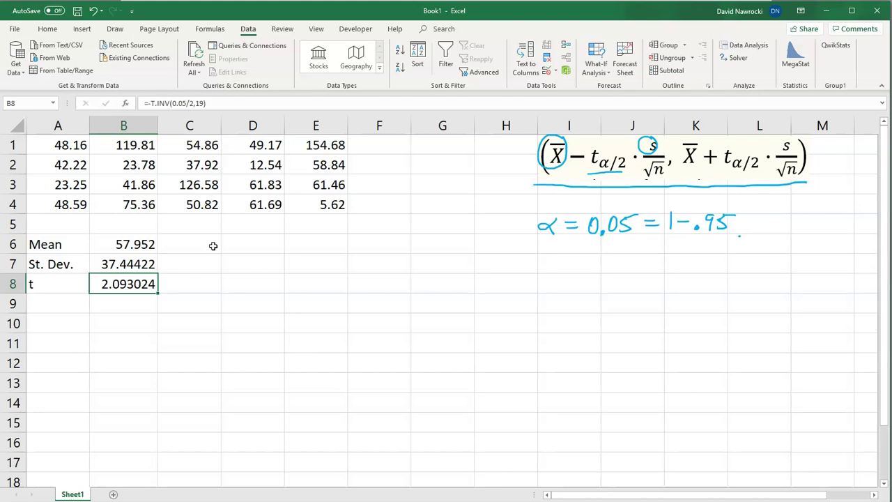
{"action": "key", "text": "Down"}
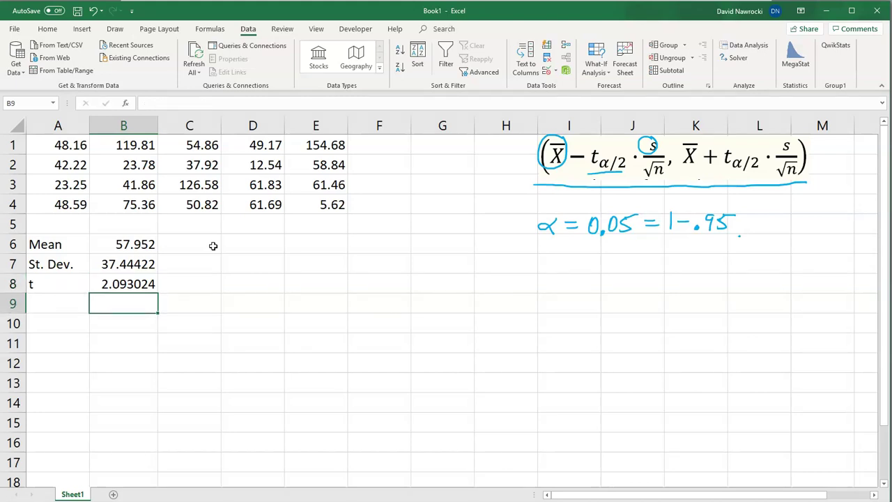
{"action": "key", "text": "Left"}
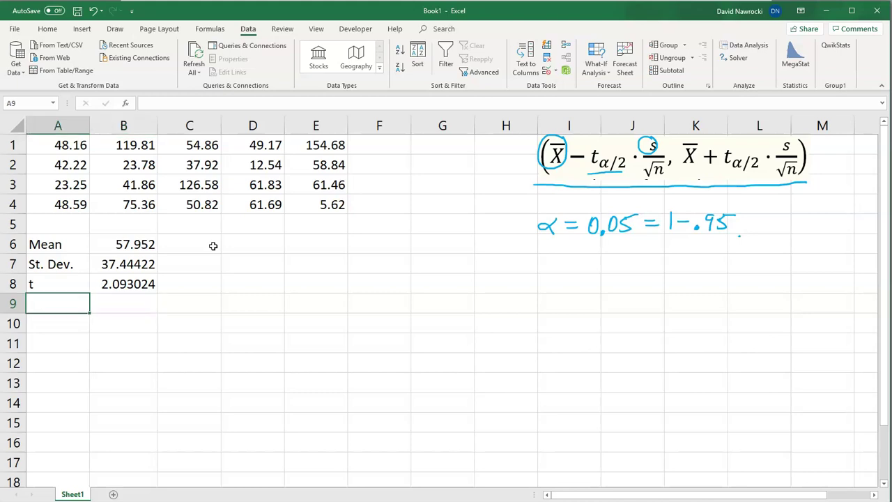
{"action": "type", "text": "C.I"}
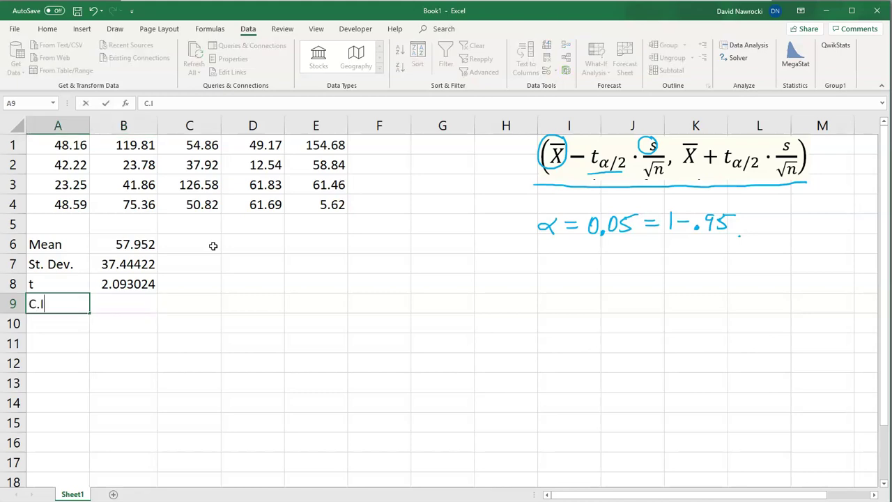
{"action": "type", "text": "."}
{"action": "key", "text": "Tab"}
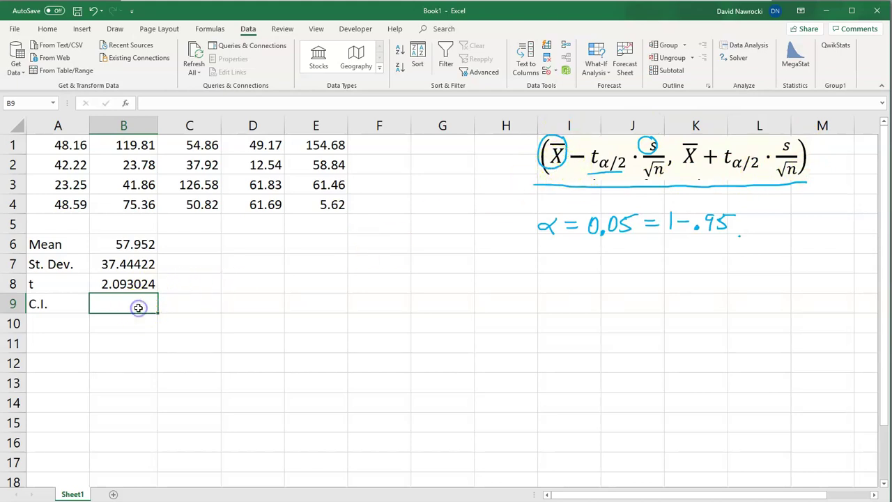
Step: Calculate the lower limit of the confidence interval in cell B9 with the formula =B6-B8*B7/SQRT(20)
{"action": "type", "text": "="}
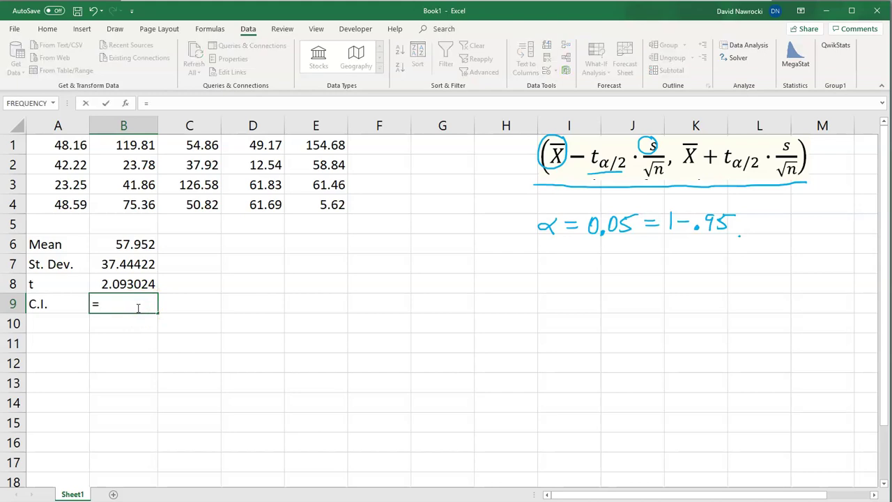
{"action": "left_click", "coordinate": [122, 244]}
{"action": "type", "text": "b6-"}
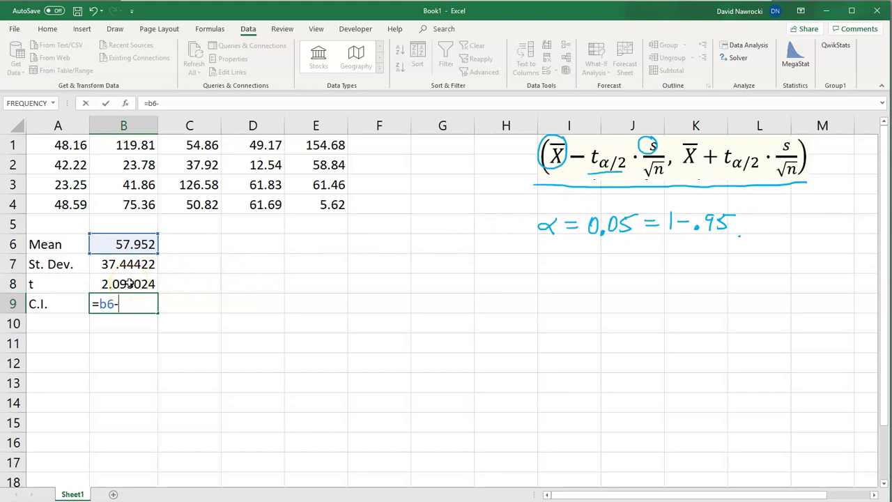
{"action": "type", "text": "b8*"}
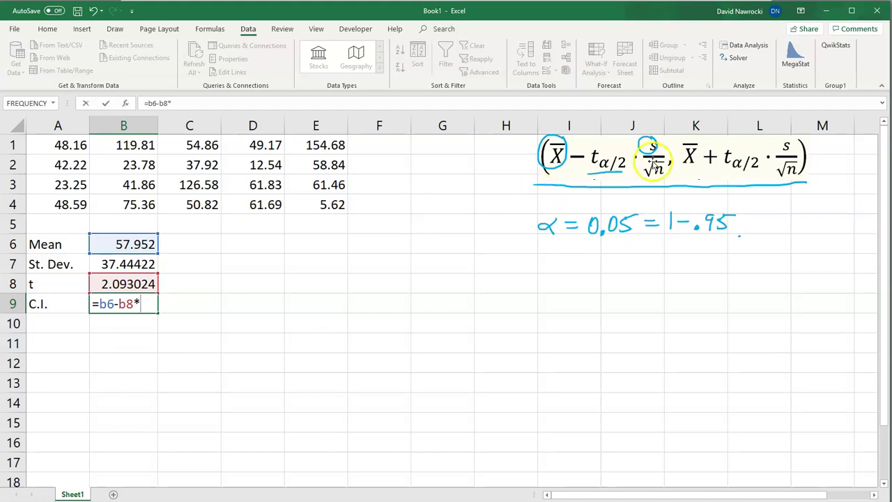
{"action": "left_click", "coordinate": [124, 264]}
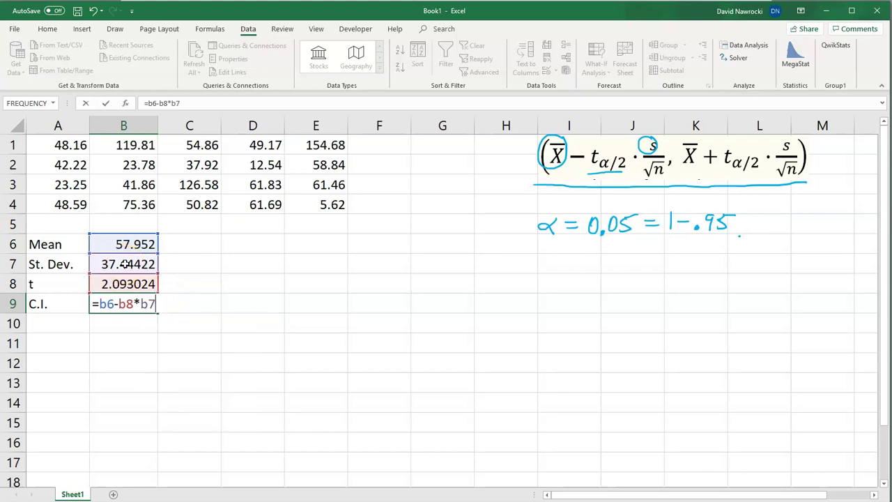
{"action": "type", "text": "/sqrt(20)"}
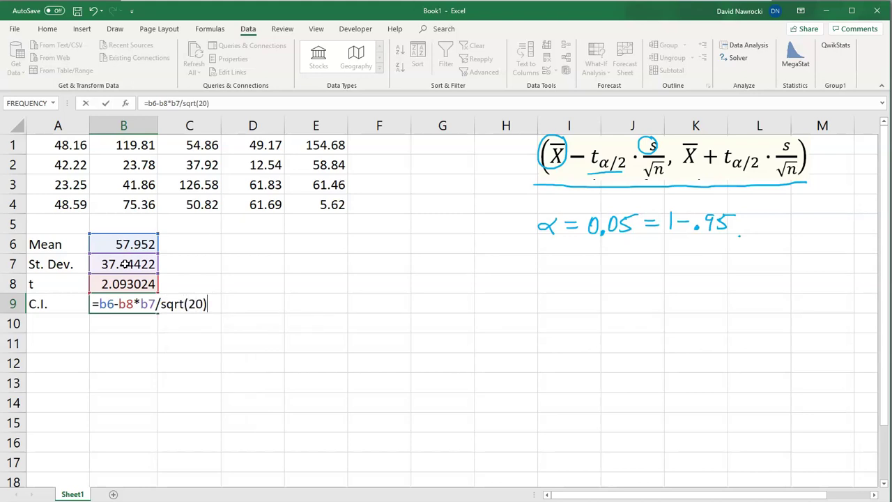
{"action": "key", "text": "Return"}
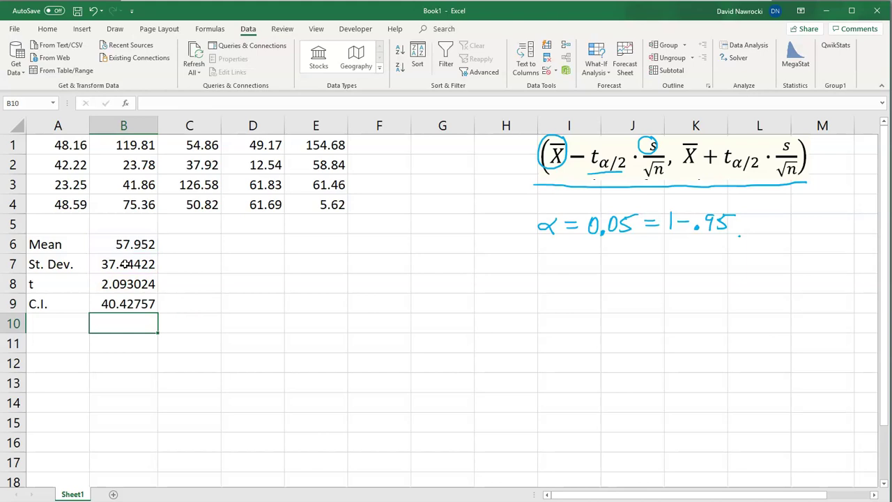
Step: Calculate the upper limit of the confidence interval in cell C9 with the formula =B6+B8*B7/SQRT(20)
{"action": "key", "text": "Up"}
{"action": "key", "text": "Right"}
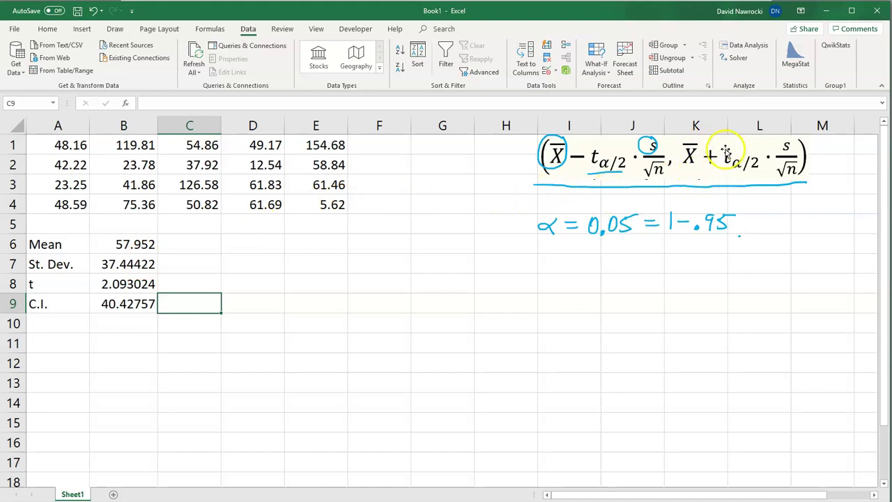
{"action": "type", "text": "="}
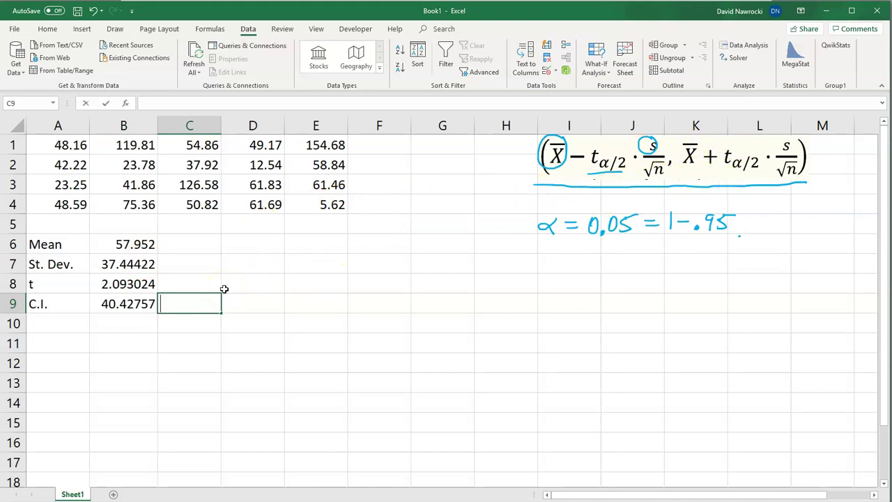
{"action": "type", "text": "b6+"}
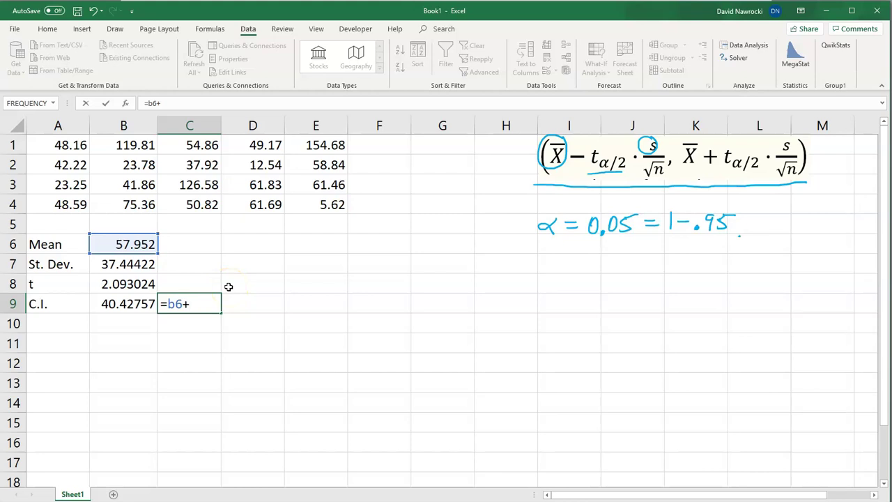
{"action": "type", "text": "b8*"}
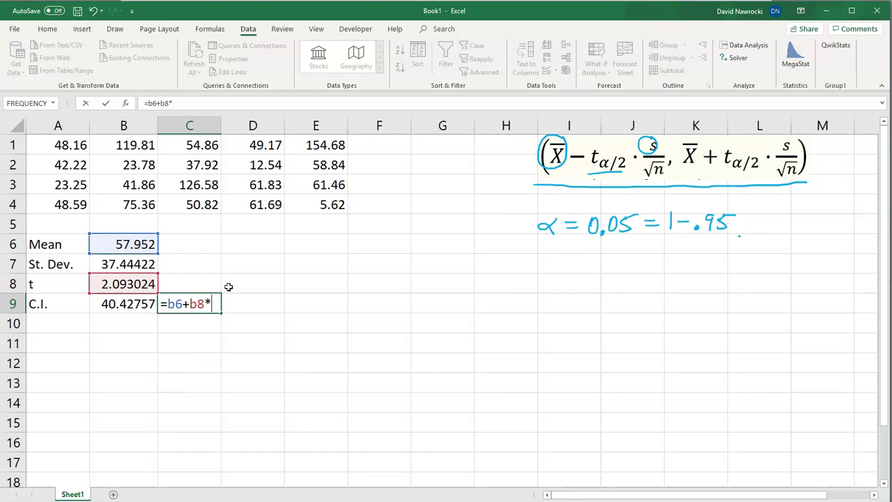
{"action": "type", "text": "b7/"}
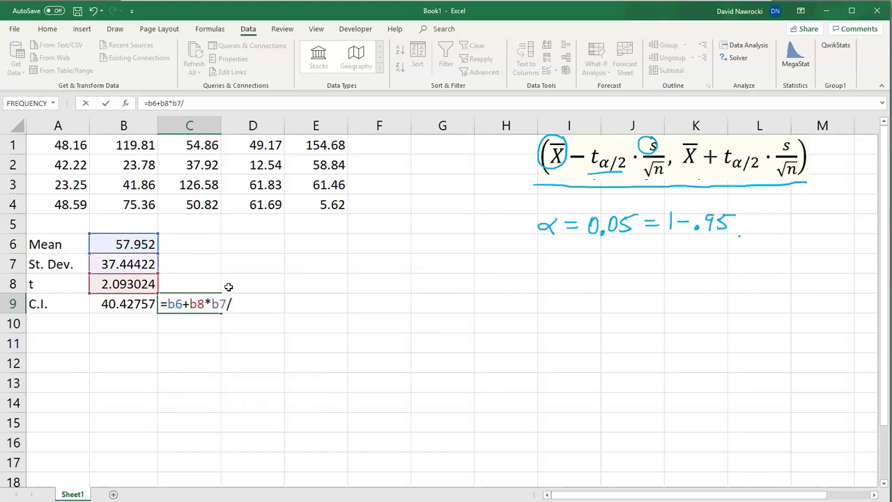
{"action": "type", "text": "sqrt(20"}
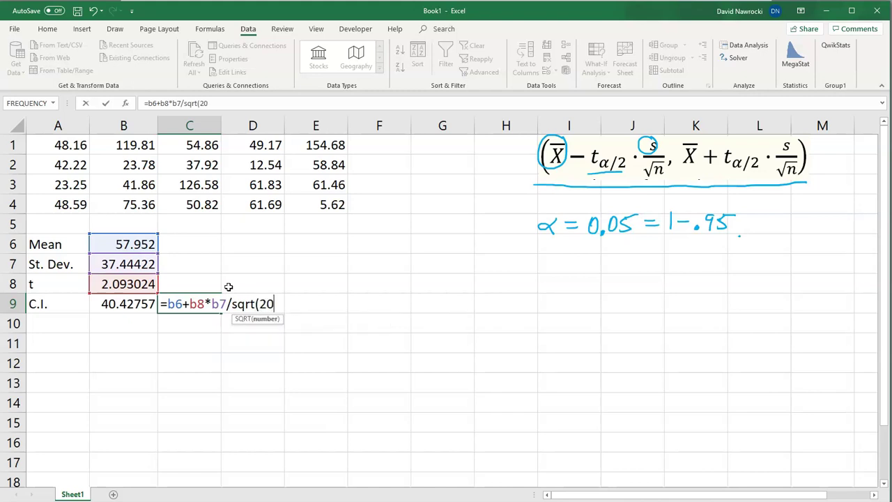
{"action": "type", "text": ")"}
{"action": "key", "text": "Return"}
{"action": "key", "text": "Up"}
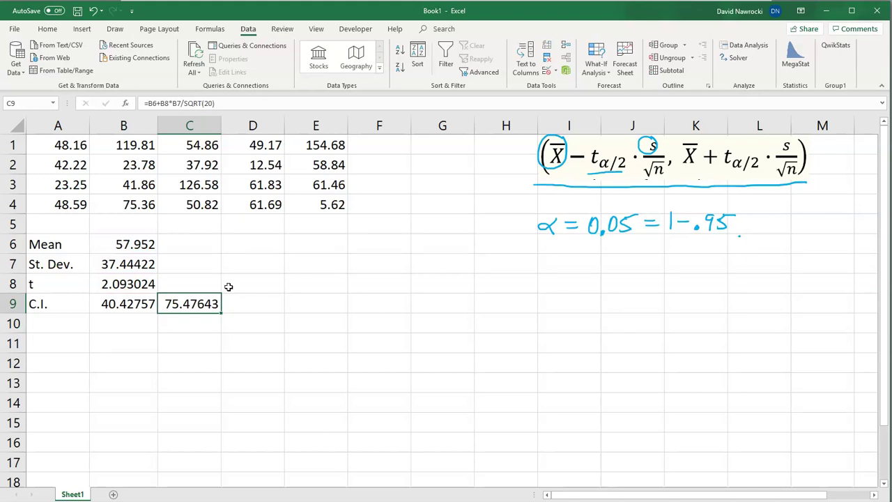
Step: Enter the lower limit rounded to three decimals, 40.428, as a plain number in cell B10
{"action": "key", "text": "Left"}
{"action": "key", "text": "shift+Right"}
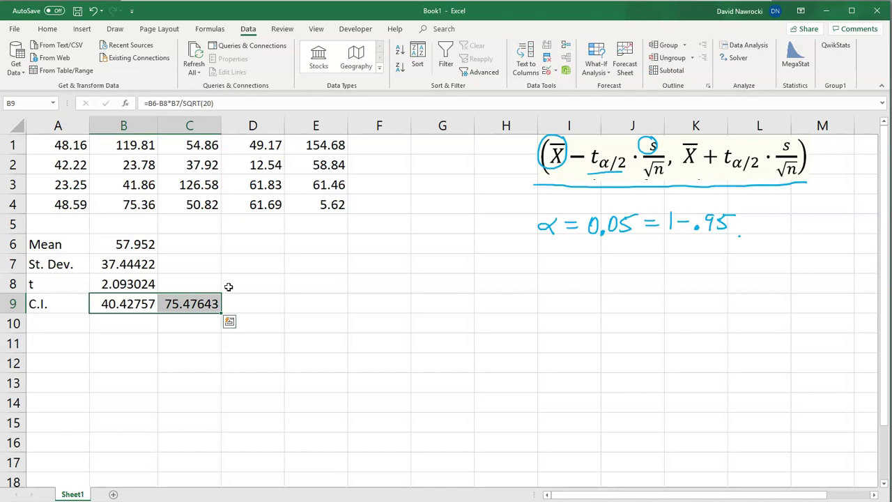
{"action": "key", "text": "Down"}
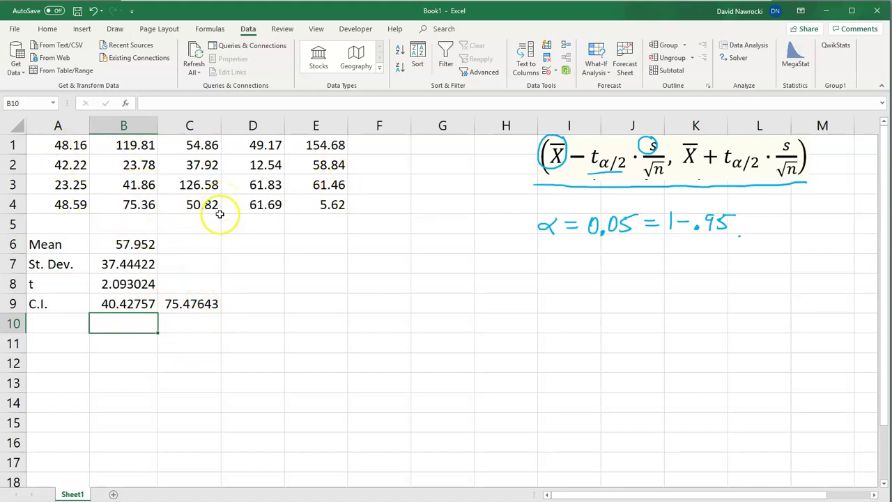
{"action": "left_click", "coordinate": [139, 323]}
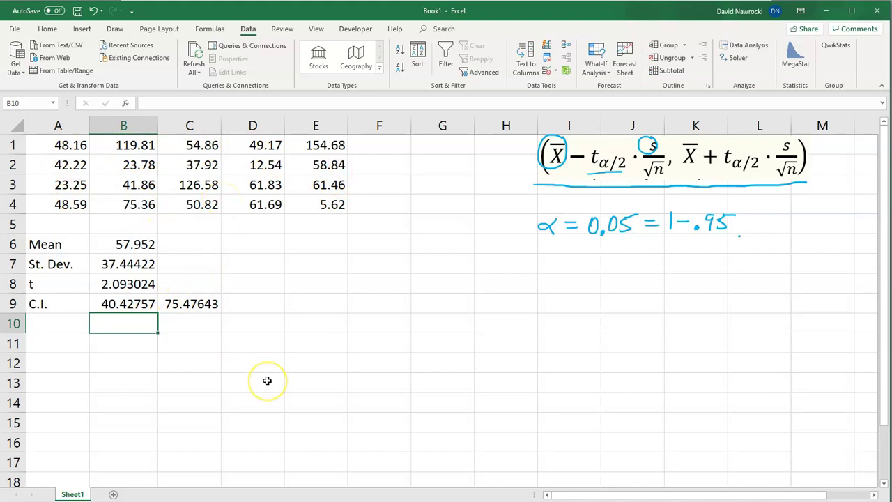
{"action": "type", "text": "40"}
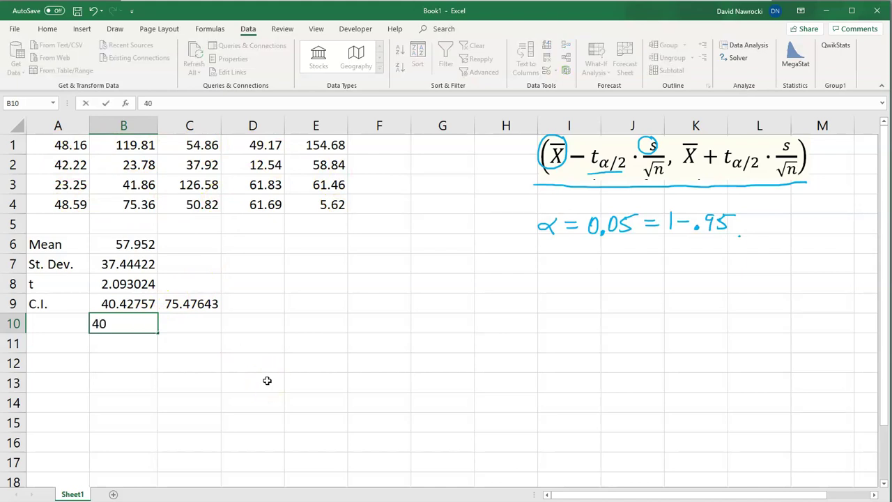
{"action": "type", "text": ".428"}
{"action": "key", "text": "Tab"}
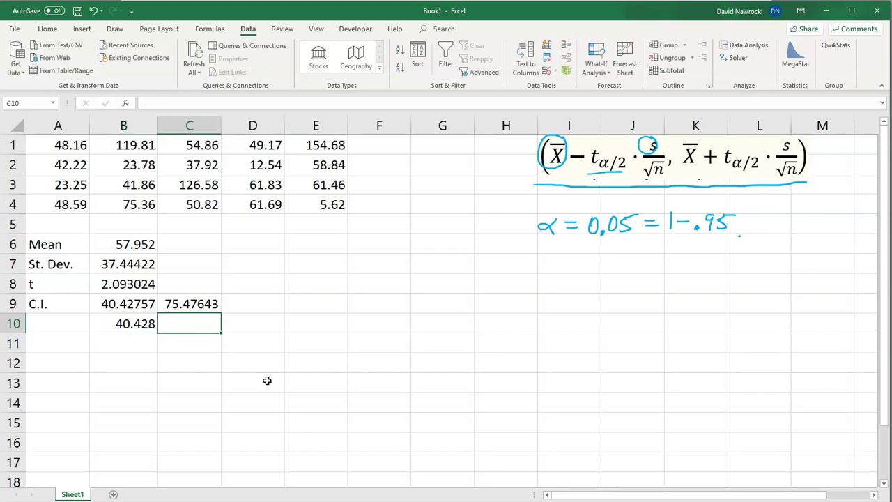
Step: Enter 75476 in cell C10, beneath the upper limit
{"action": "type", "text": "75"}
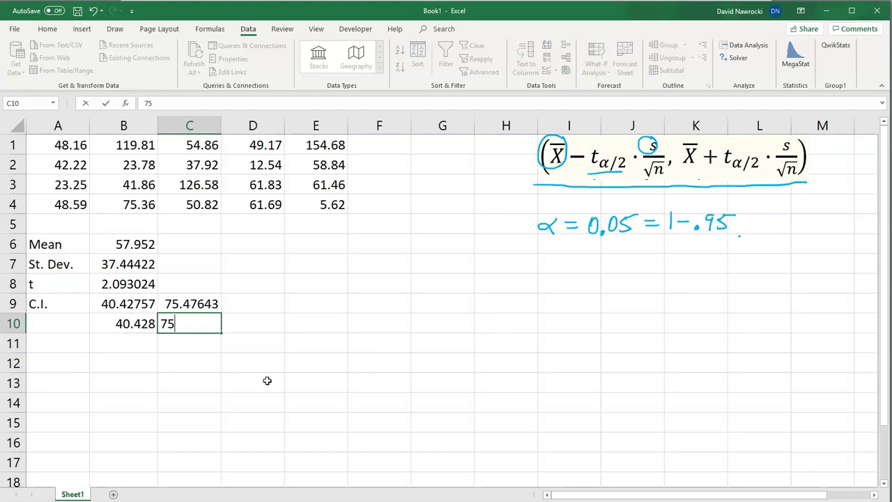
{"action": "type", "text": "476"}
{"action": "key", "text": "Return"}
{"action": "key", "text": "Up"}
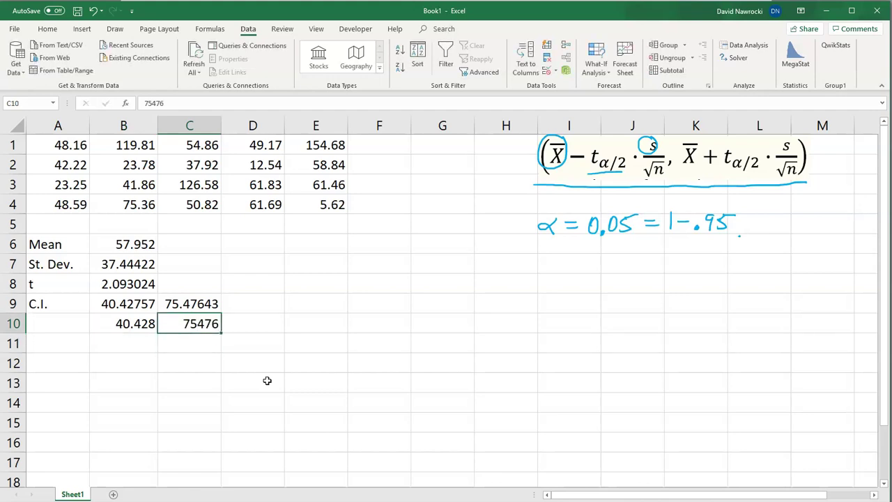
Step: Insert the decimal point in cell C10 so the rounded upper limit reads 75.476
{"action": "key", "text": "F2"}
{"action": "key", "text": "Left"}
{"action": "key", "text": "Left"}
{"action": "key", "text": "Left"}
{"action": "type", "text": "."}
{"action": "key", "text": "Return"}
{"action": "key", "text": "Up"}
{"action": "key", "text": "shift+Left"}
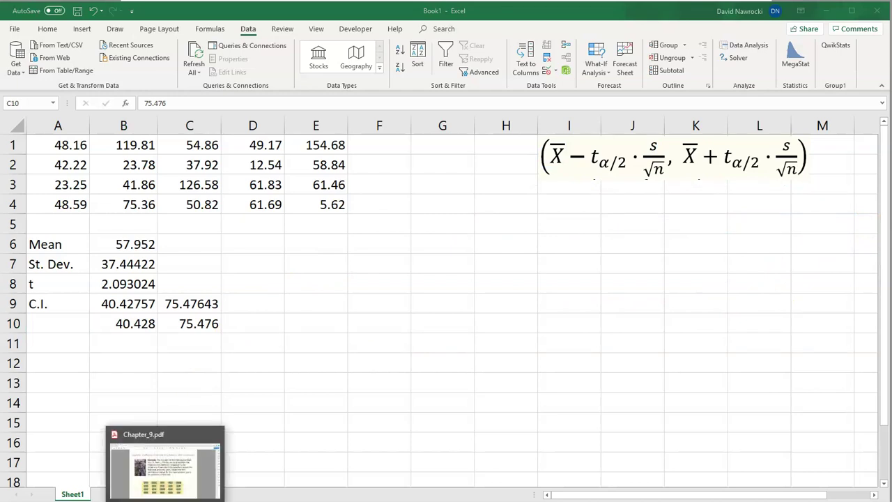
Step: Switch to Chapter_9.pdf and advance from the mall spending example to its solution slide to compare the confidence interval
{"action": "left_click", "coordinate": [216, 456]}
{"action": "left_click", "coordinate": [472, 258]}
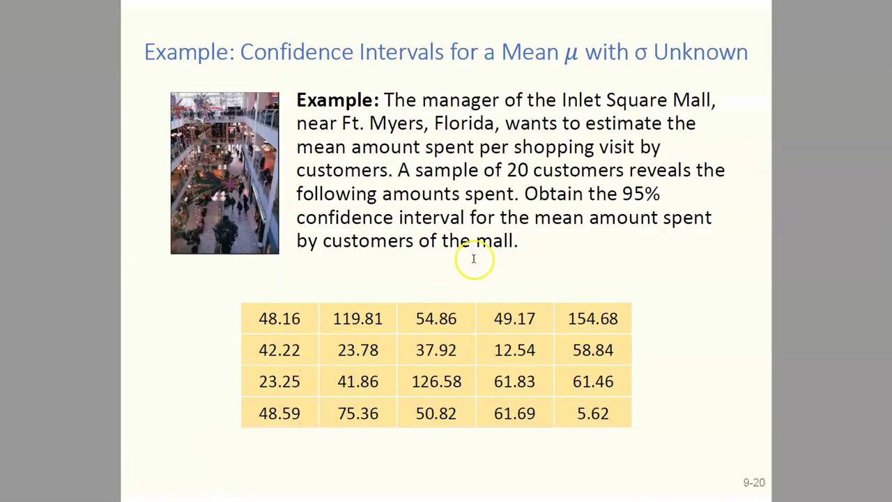
{"action": "left_click", "coordinate": [472, 258]}
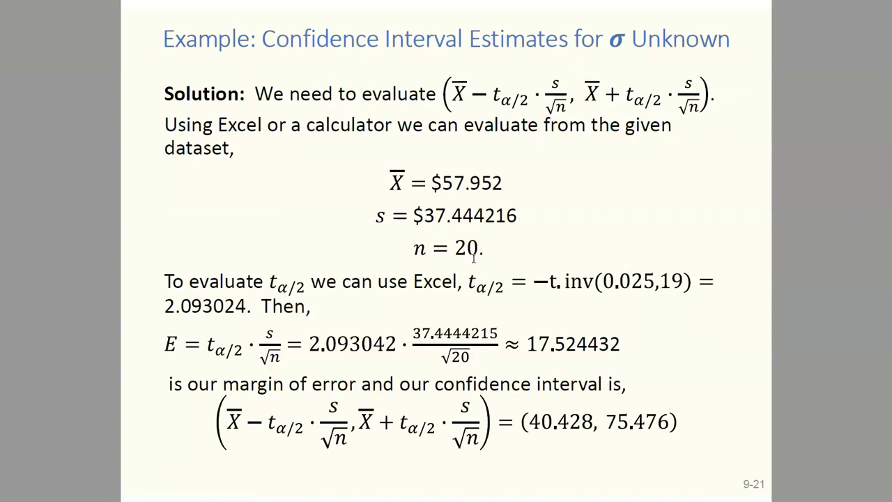